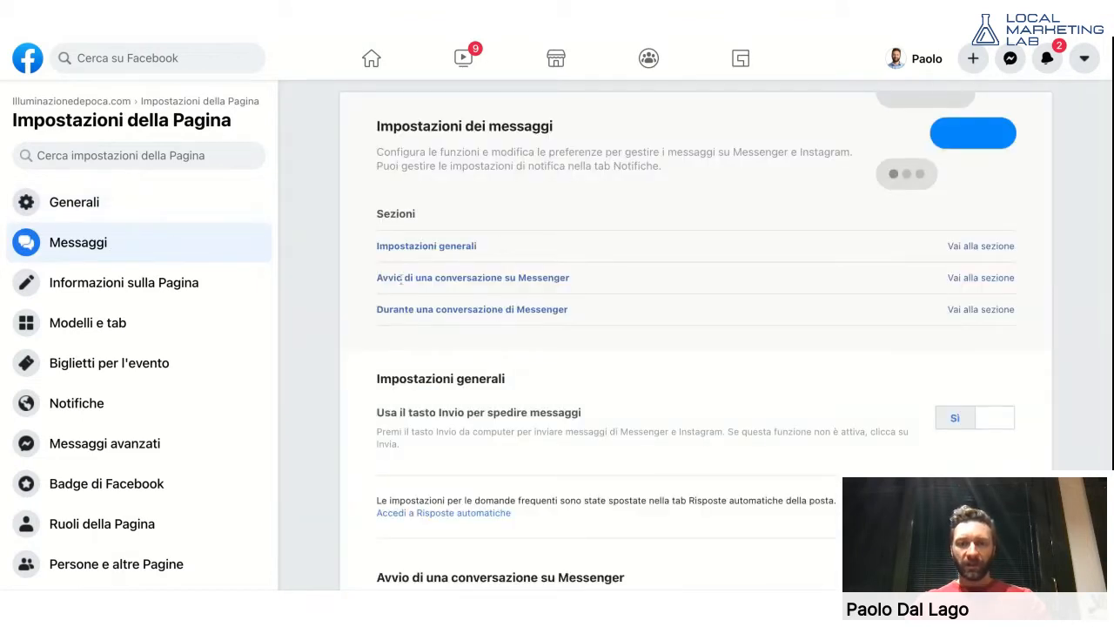
# - Scroll to 'Durante una conversazione di Messenger' and open 'Configura le risposte automatiche'
pyautogui.scroll(-1, 401, 279)
pyautogui.scroll(-7, 402, 278)
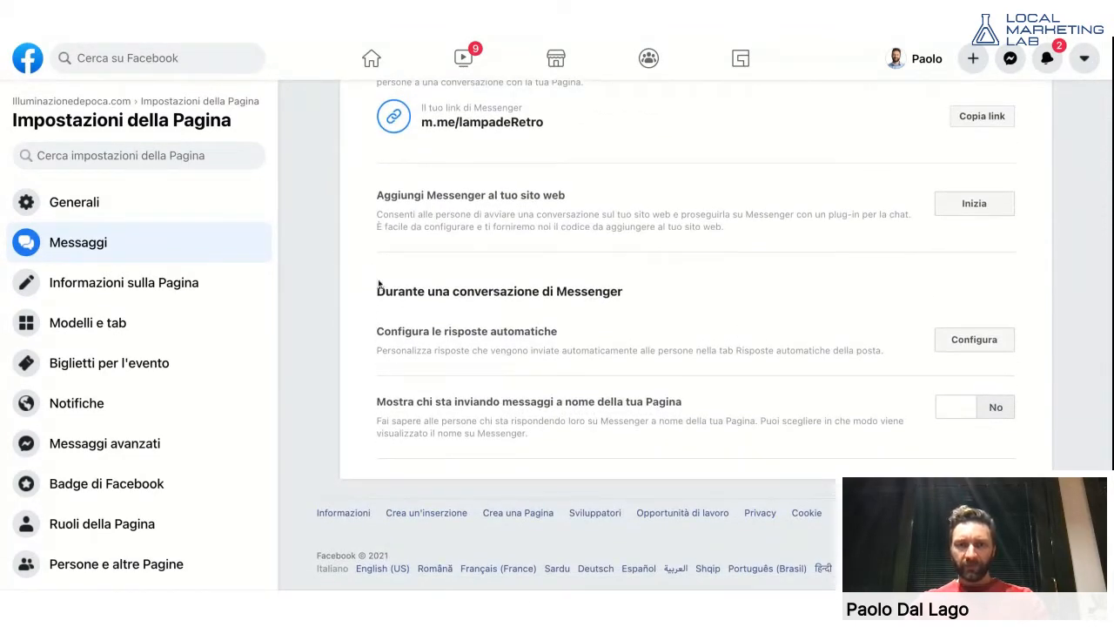
pyautogui.moveTo(376, 290); pyautogui.dragTo(623, 294)
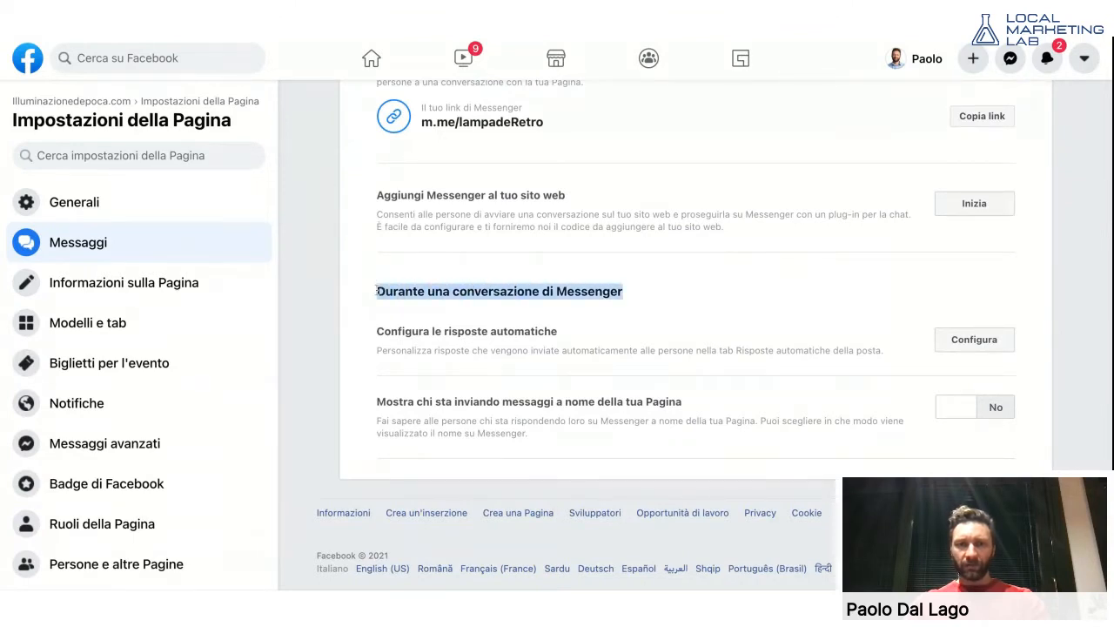
pyautogui.moveTo(378, 333); pyautogui.dragTo(558, 333)
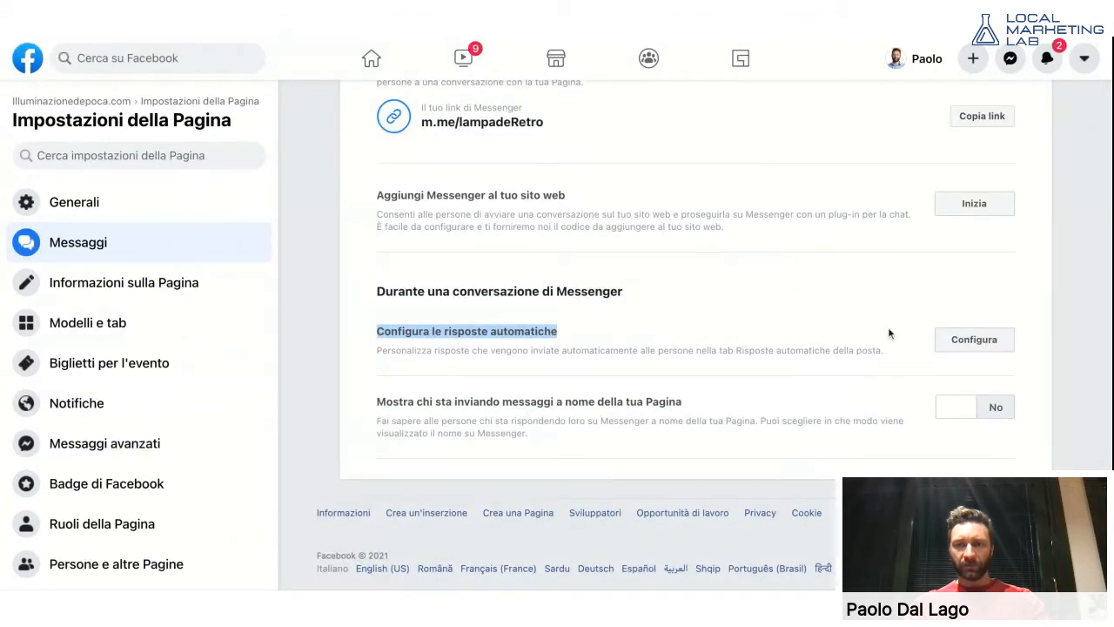
pyautogui.click(962, 339)
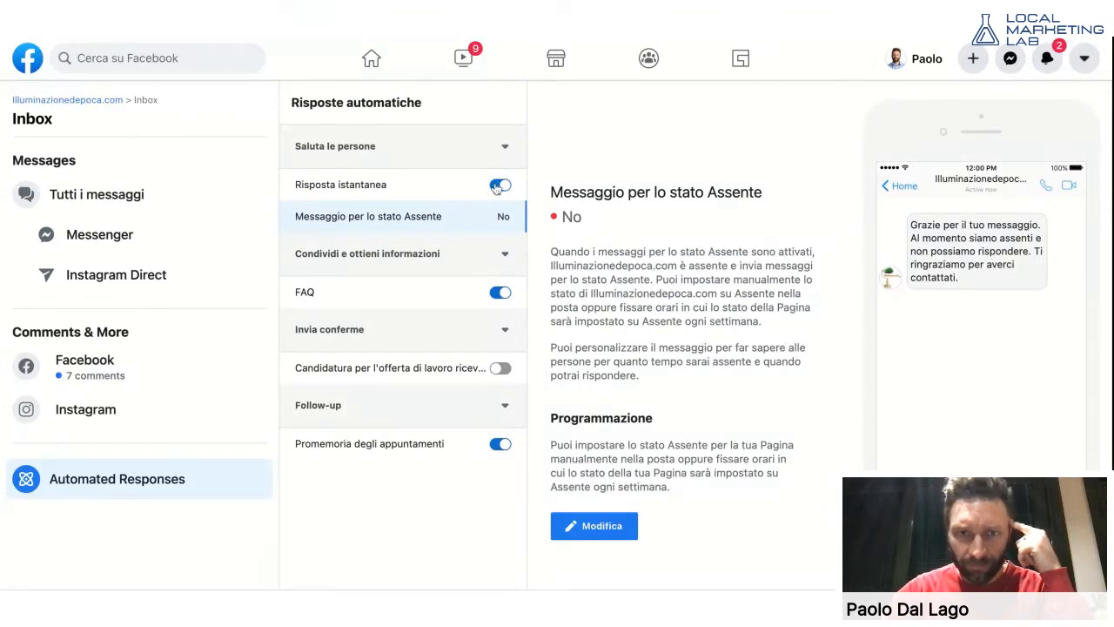
# - Switch Risposta istantanea off and back on, then edit the 'Messaggio per lo stato Assente'
pyautogui.click(497, 186)
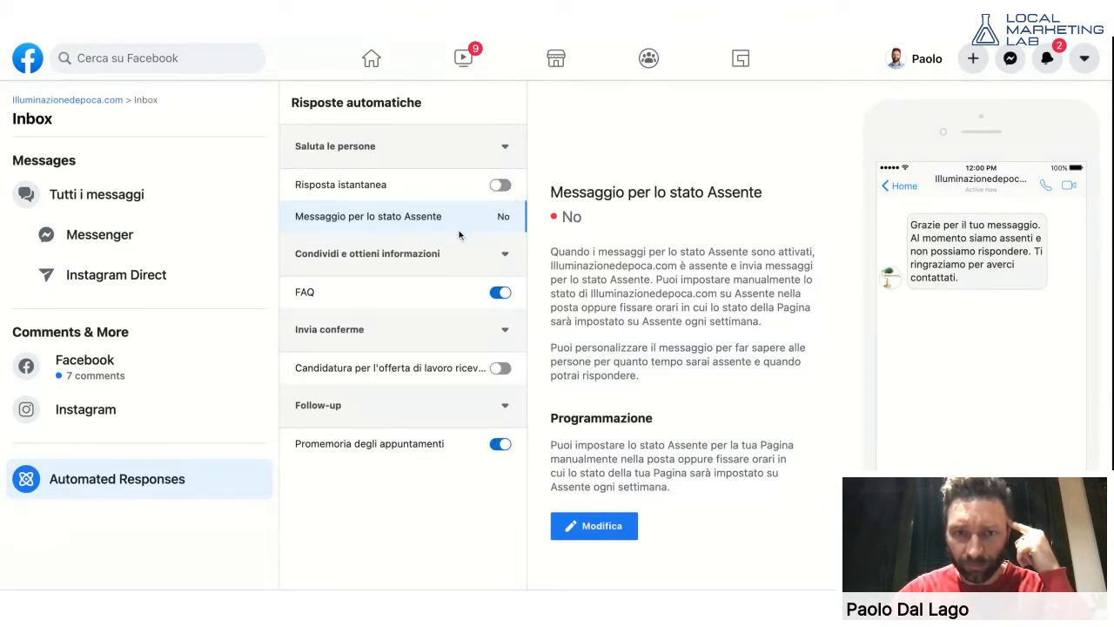
pyautogui.click(496, 186)
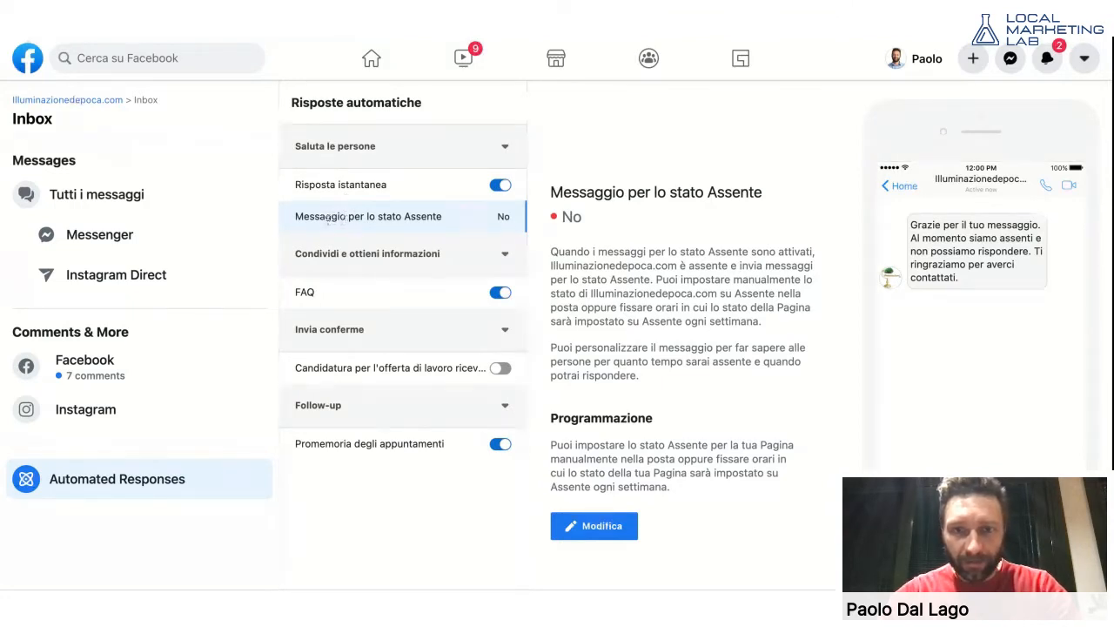
pyautogui.moveTo(296, 217); pyautogui.dragTo(442, 218)
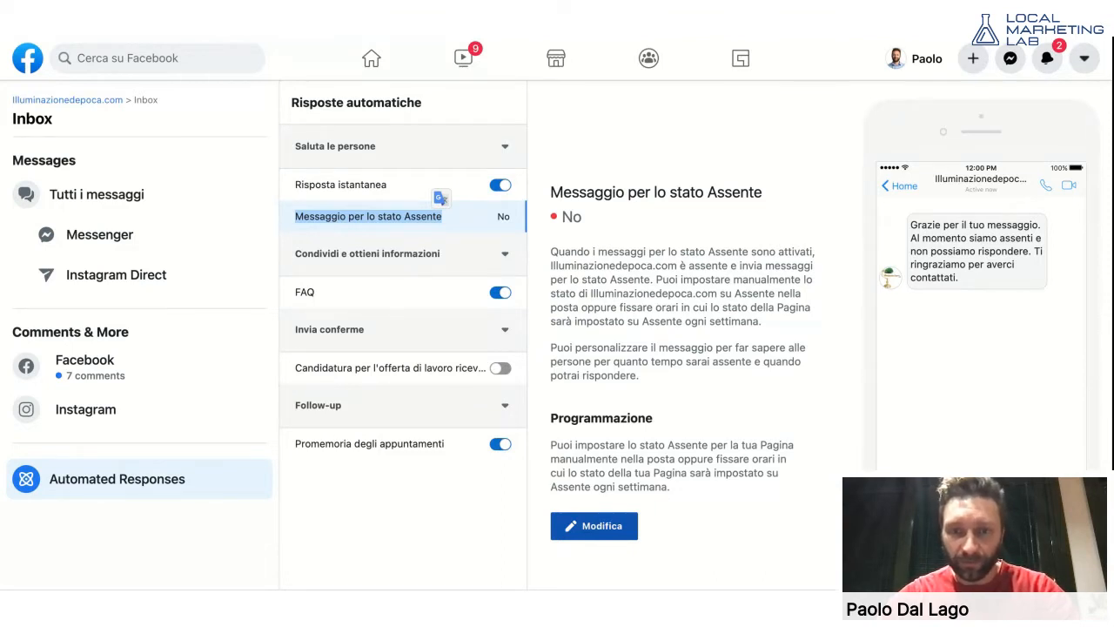
pyautogui.click(594, 525)
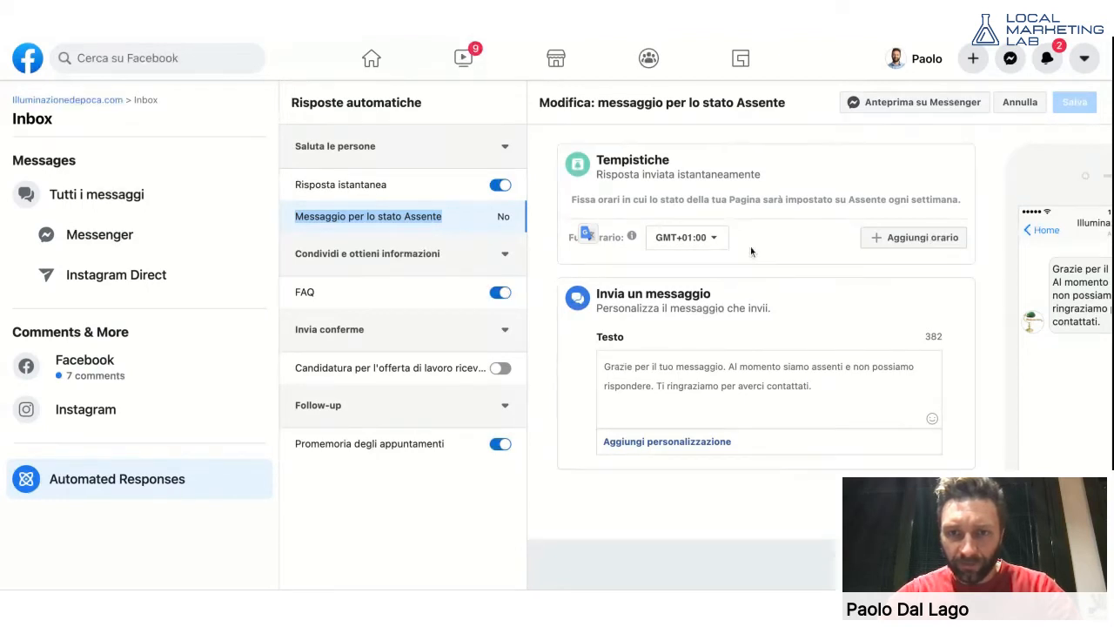
# - Insert a new first line reading 'Ciao' above the original away message text
pyautogui.click(604, 367)
pyautogui.moveTo(605, 366)
pyautogui.mouseDown()
pyautogui.moveTo(710, 367)
pyautogui.moveTo(813, 386)
pyautogui.mouseUp()
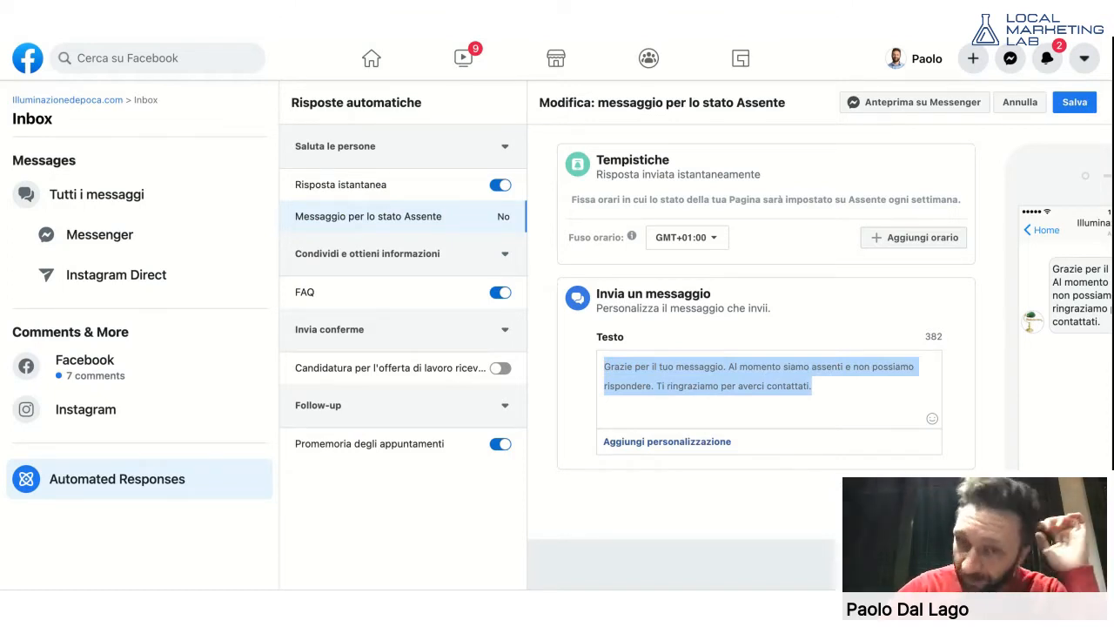
pyautogui.press('BackSpace')
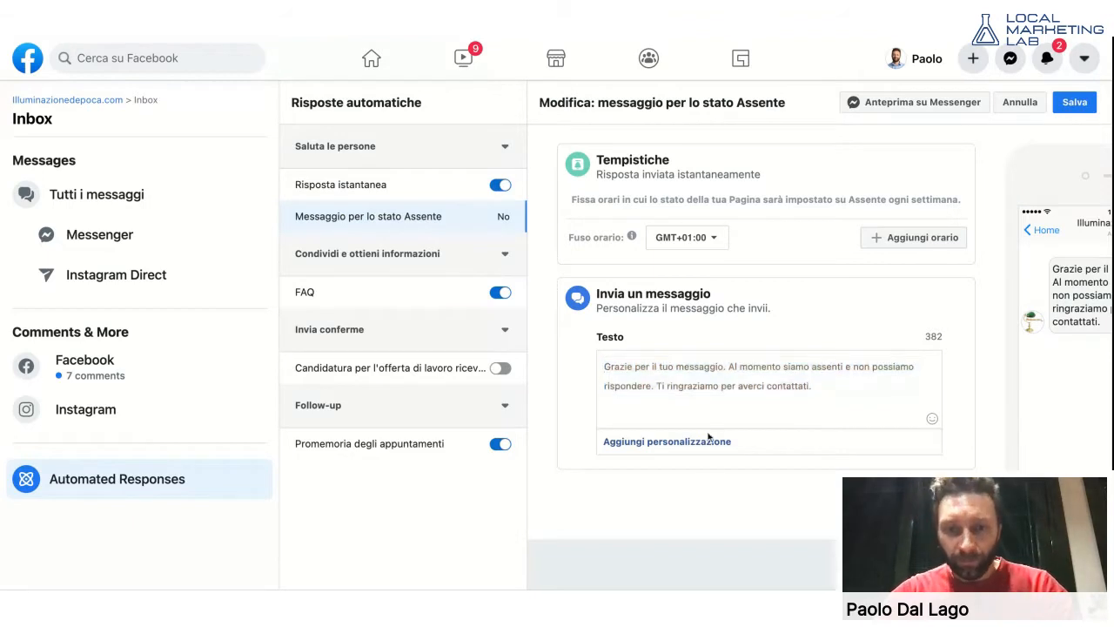
pyautogui.click(702, 442)
pyautogui.click(846, 370)
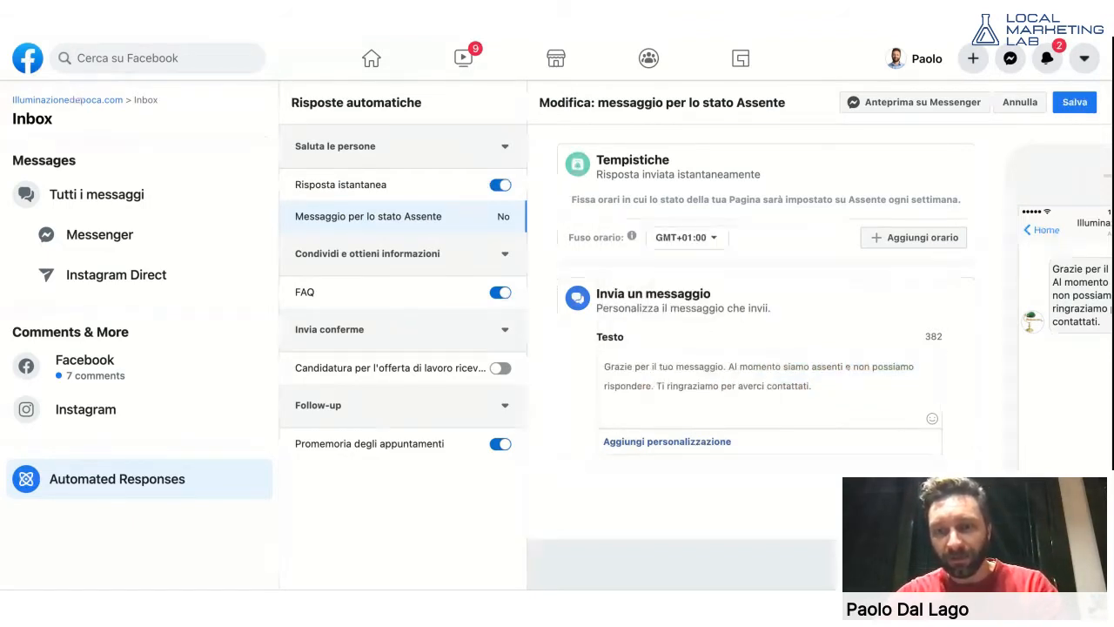
pyautogui.press('Up')
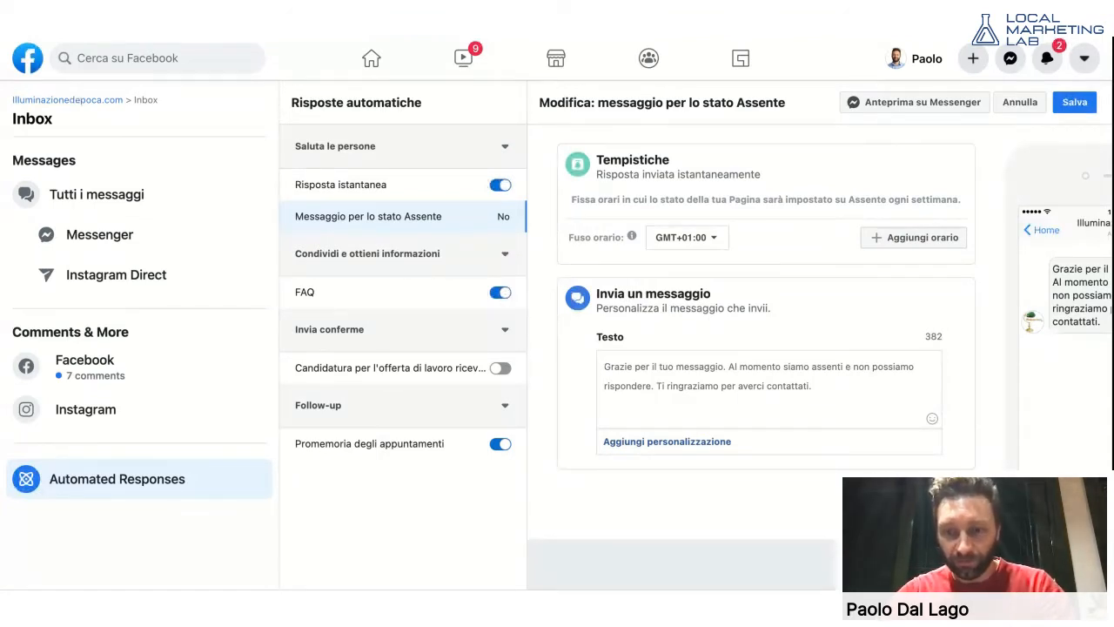
pyautogui.press('Return')
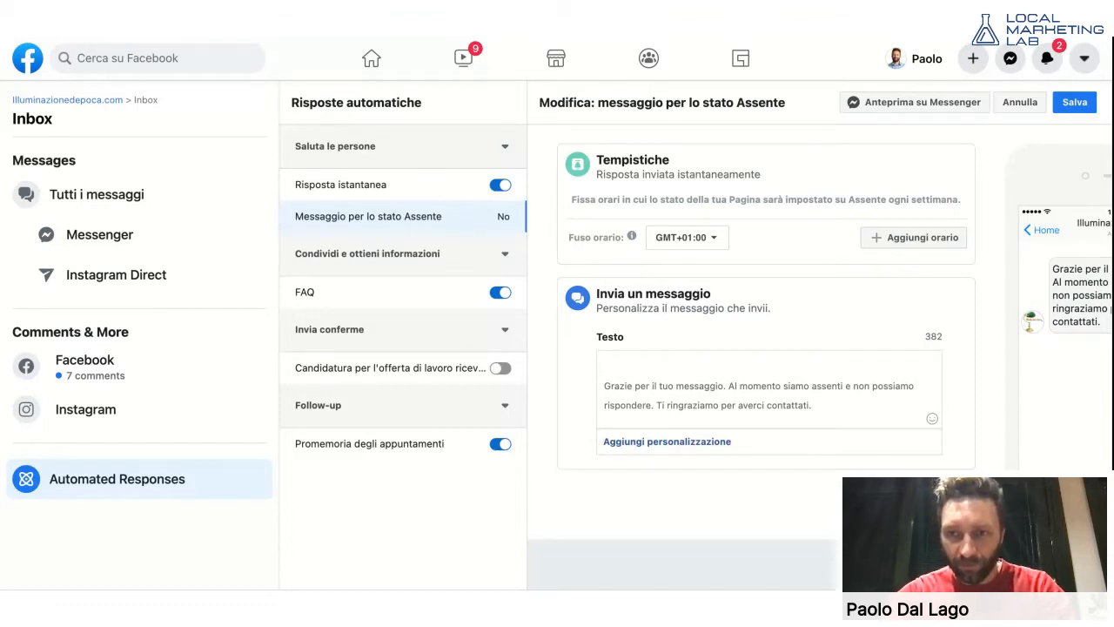
pyautogui.write('Ciao')
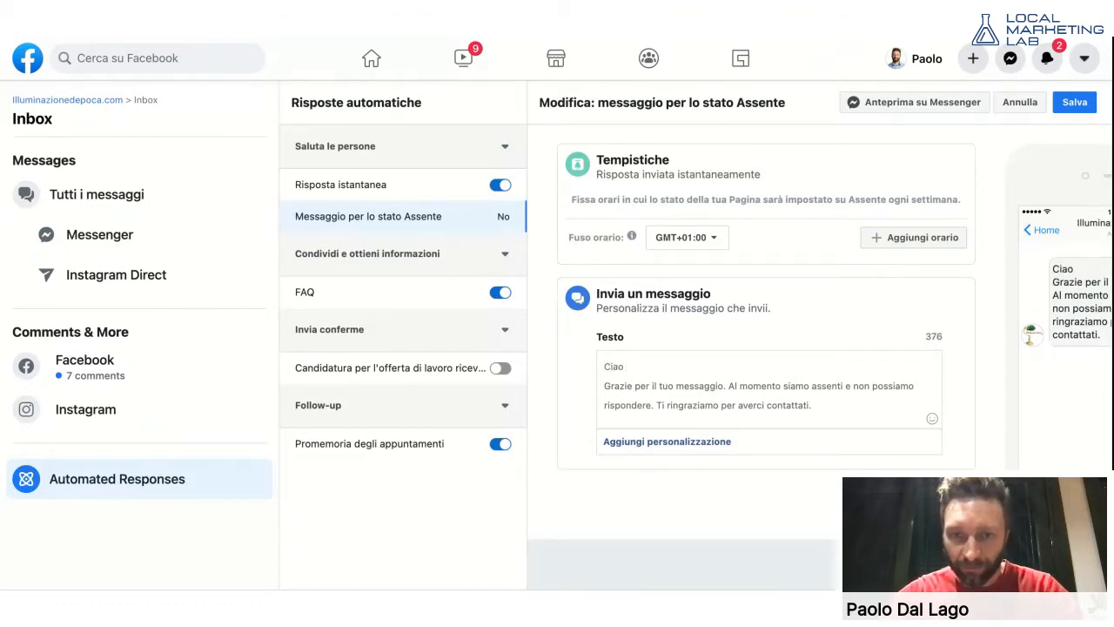
pyautogui.click(672, 445)
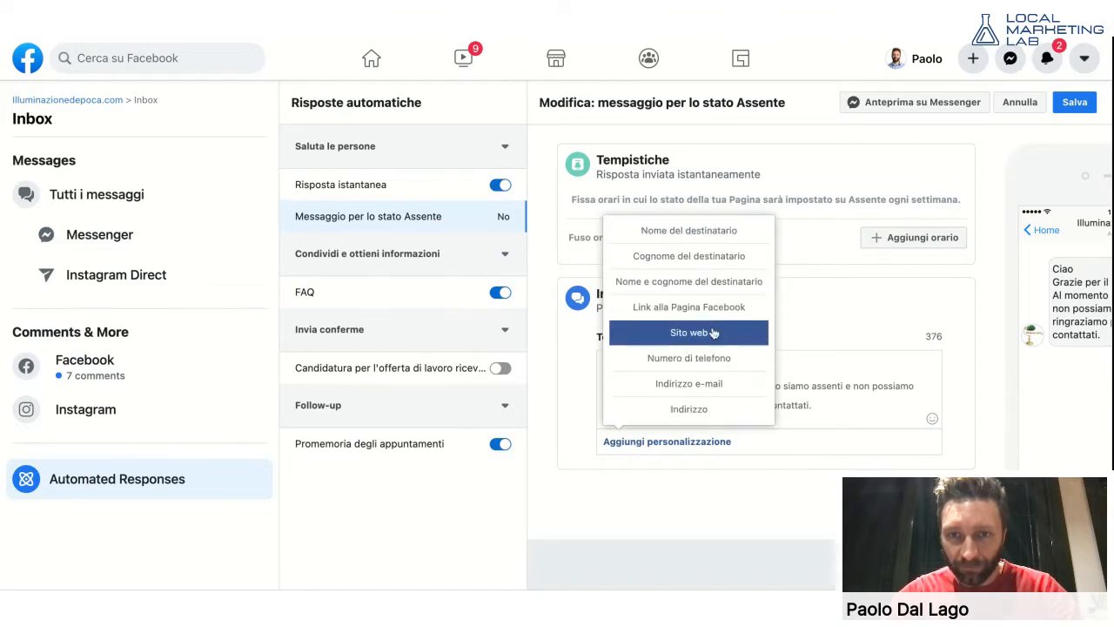
# - Add the Nome del destinatario field after 'Ciao', followed by ', grazie per averci'
pyautogui.click(702, 231)
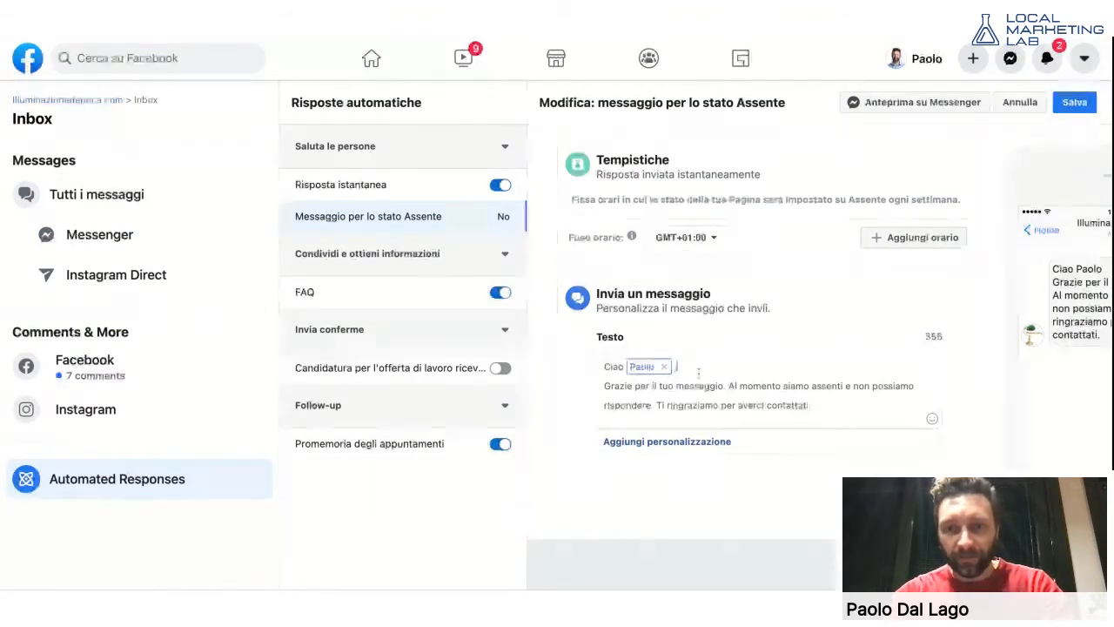
pyautogui.write(', grazie per averci')
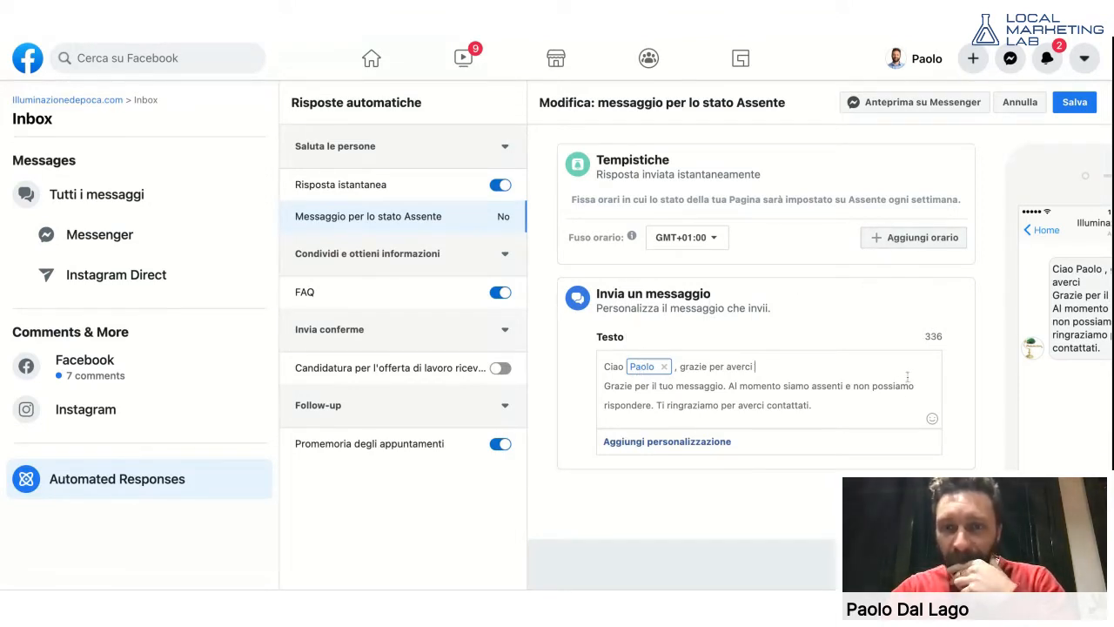
pyautogui.click(711, 441)
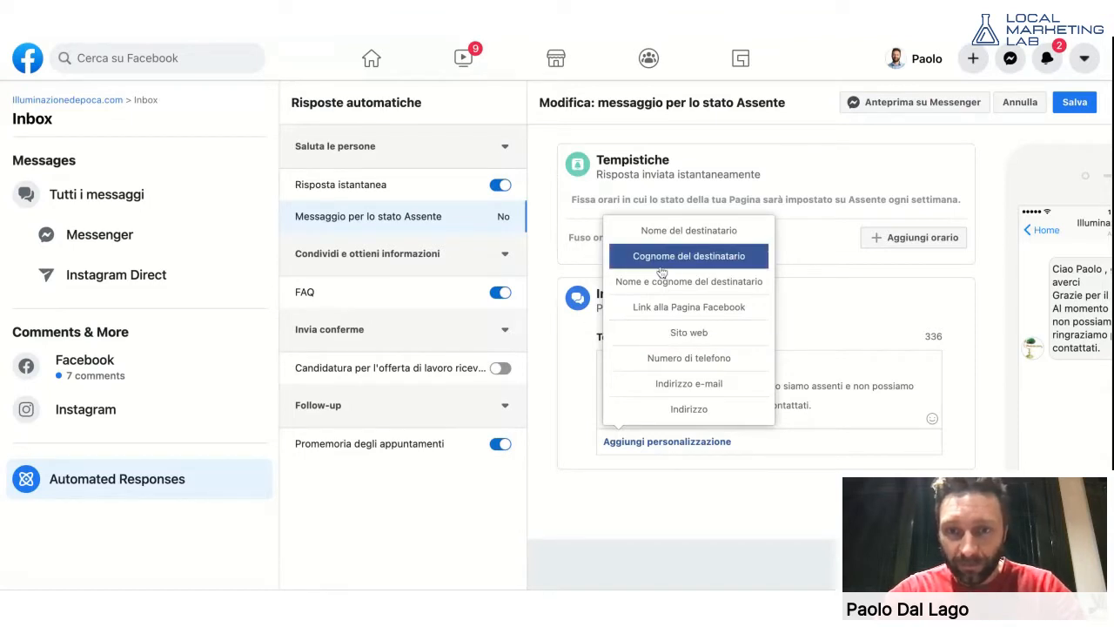
# - Delete 'Grazie per il tuo messaggio.' and the rest of the old away text, adding '. contattato'
pyautogui.click(785, 356)
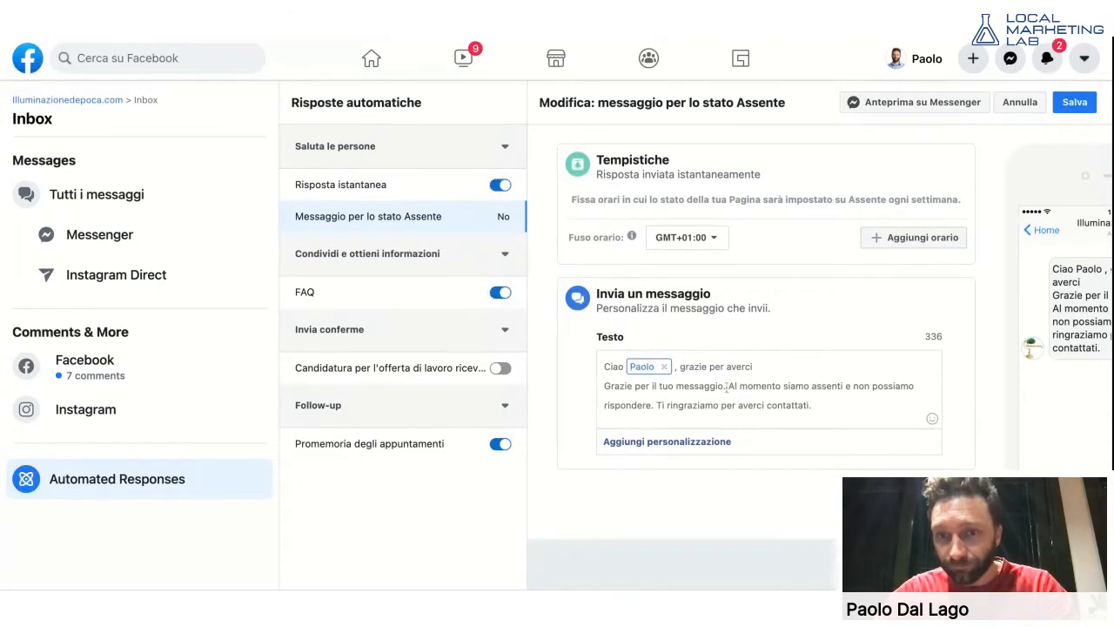
pyautogui.moveTo(726, 386); pyautogui.dragTo(604, 385)
pyautogui.press('BackSpace')
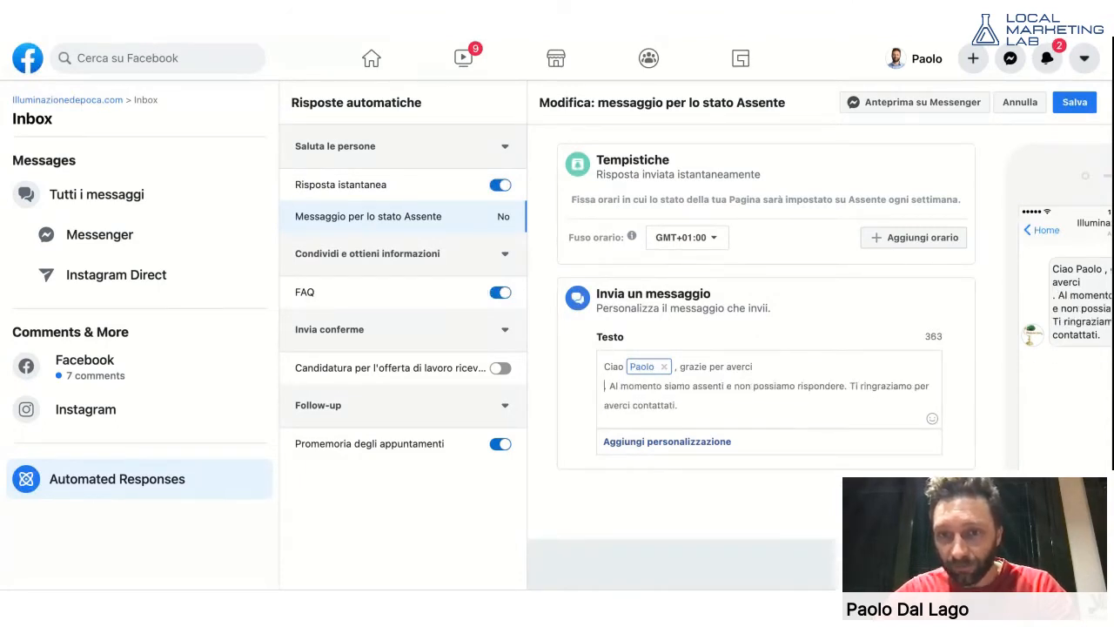
pyautogui.press('BackSpace')
pyautogui.write('. conta')
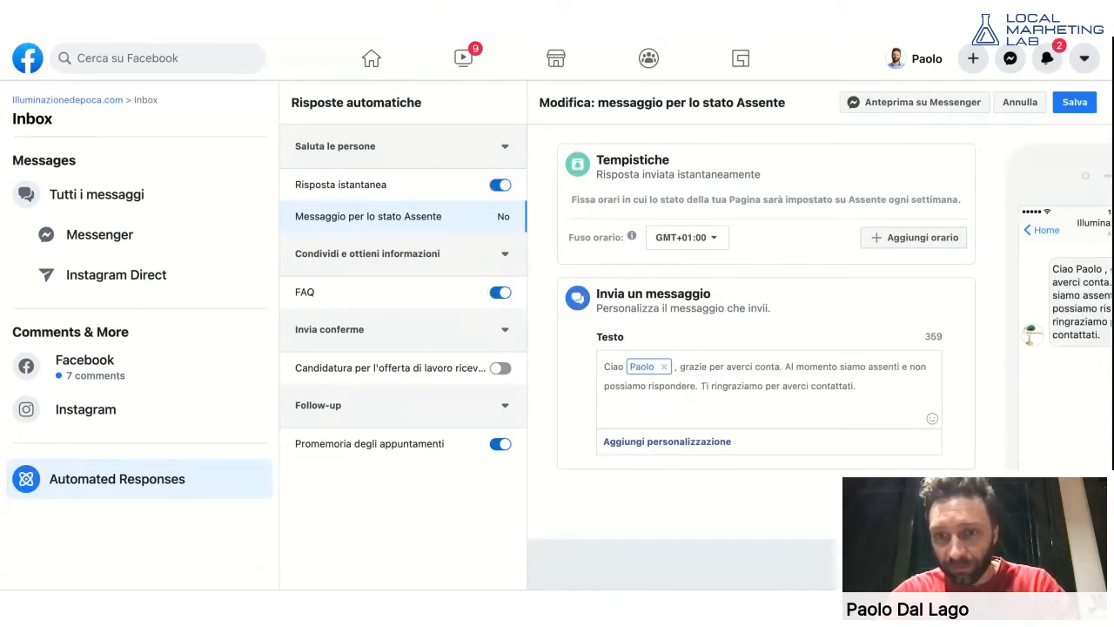
pyautogui.write('ttato')
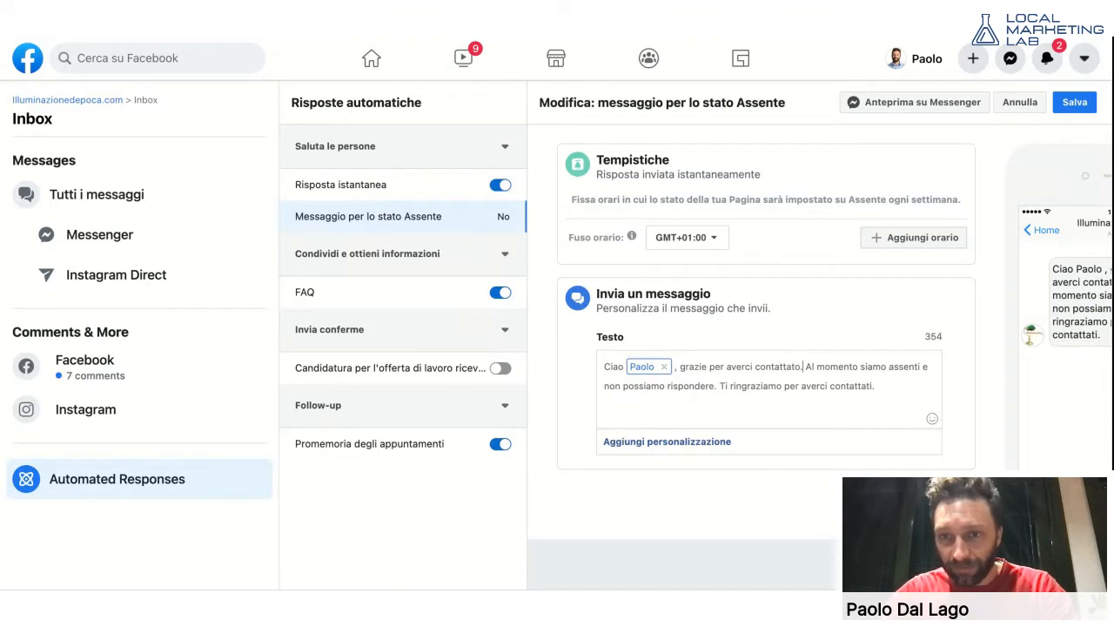
pyautogui.hotkey('shift', 'Down')
pyautogui.hotkey('shift', 'End')
pyautogui.press('BackSpace')
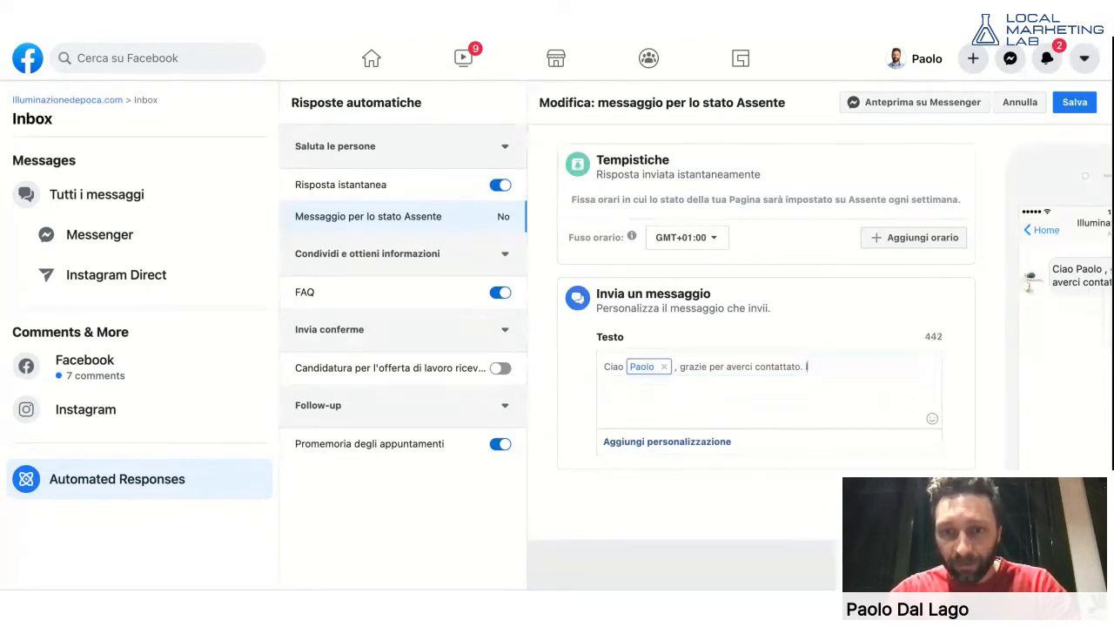
# - Ask people to write to the e-mail address or phone the given number, discarding a trial phone field
pyautogui.write('Ti prego di')
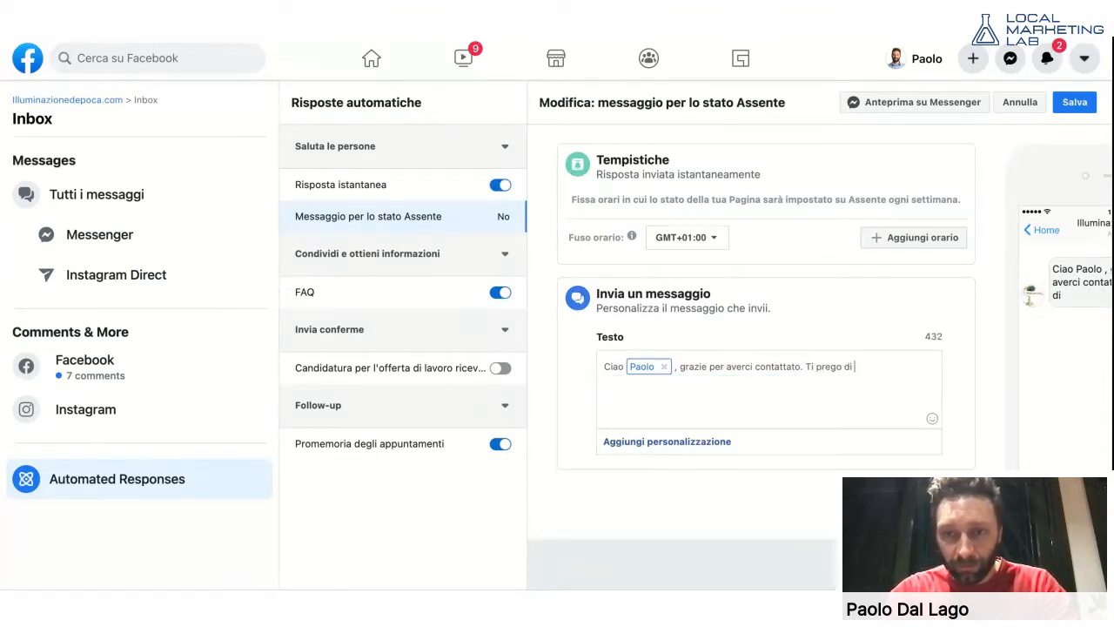
pyautogui.write(' contat')
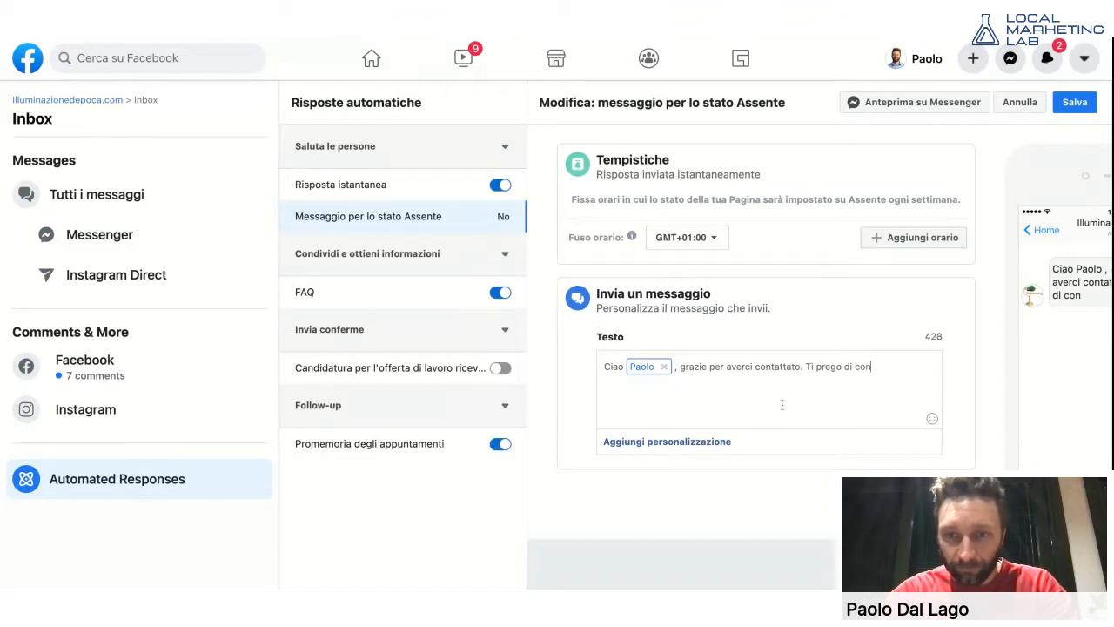
pyautogui.write('tarci')
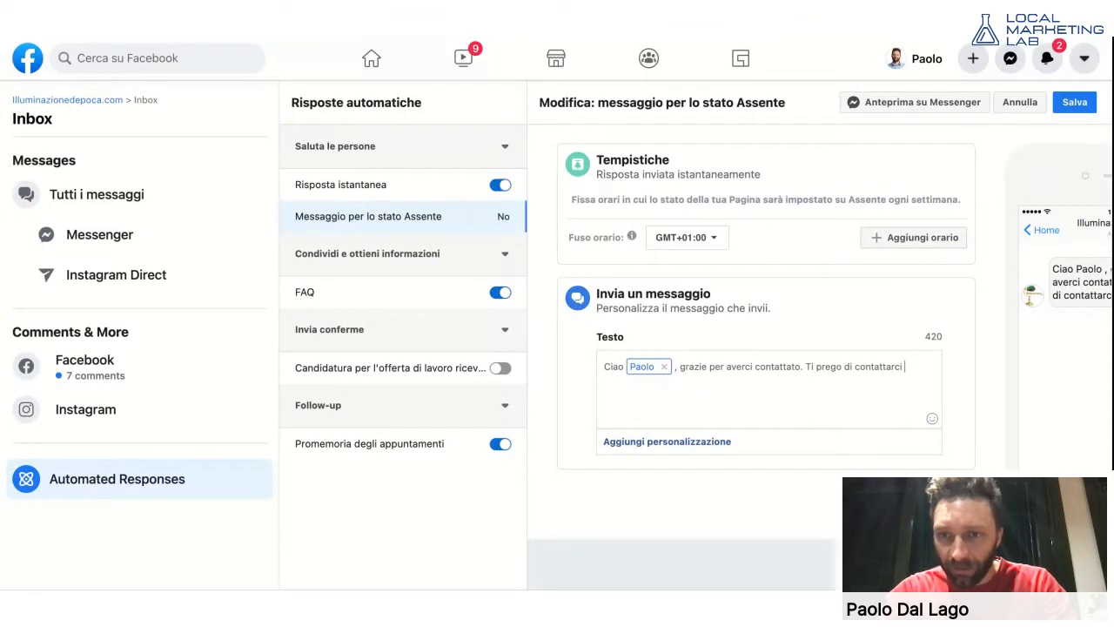
pyautogui.write(' al')
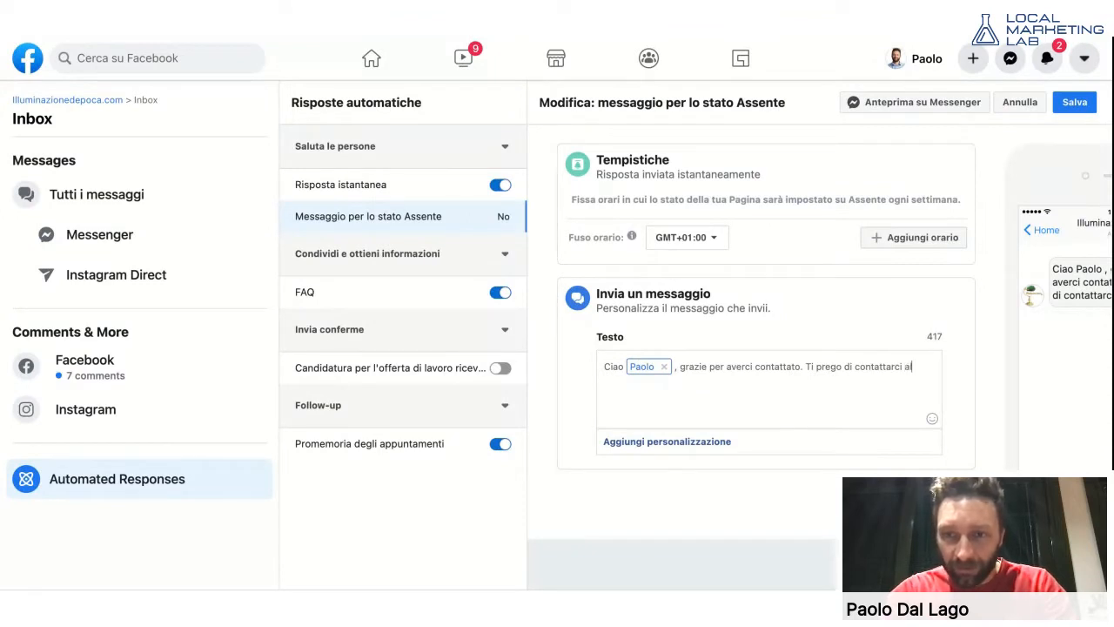
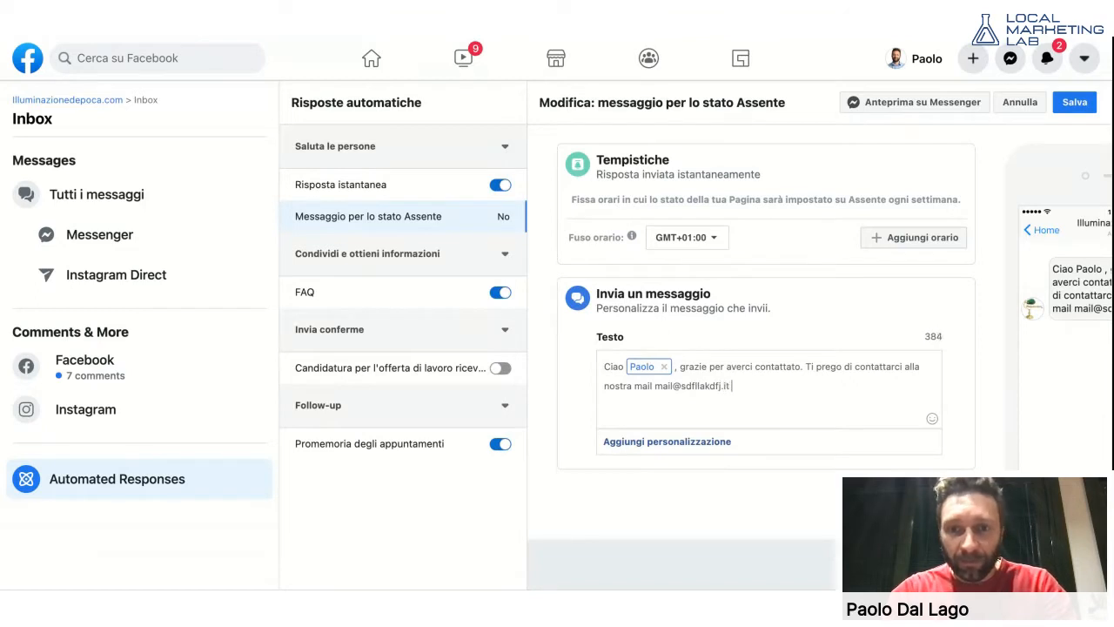
pyautogui.write(' oppur')
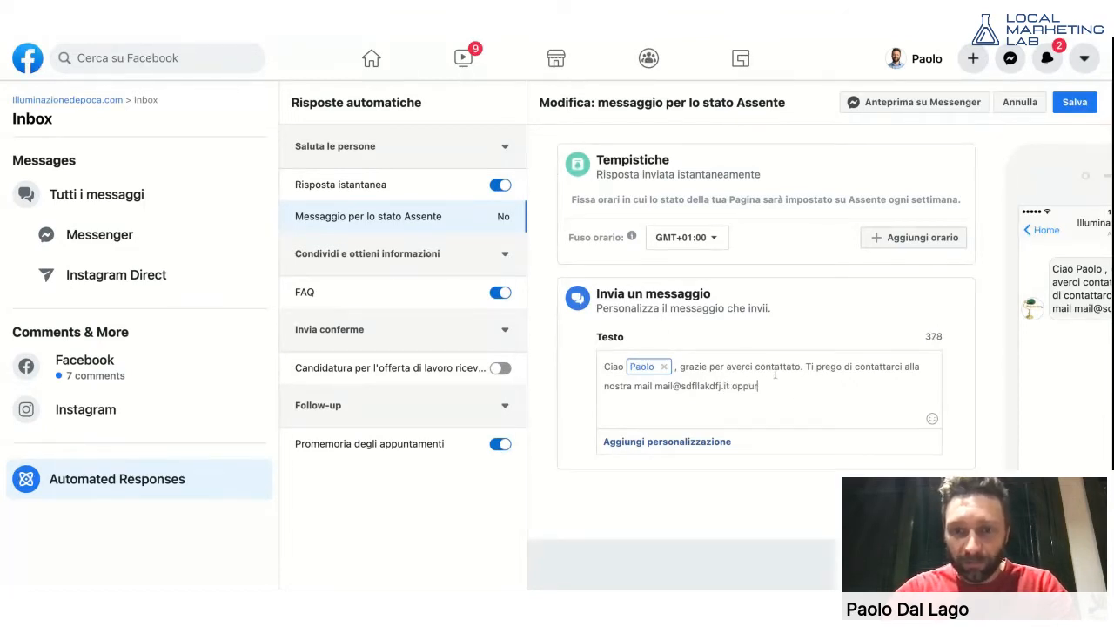
pyautogui.write('e telefonicamtne')
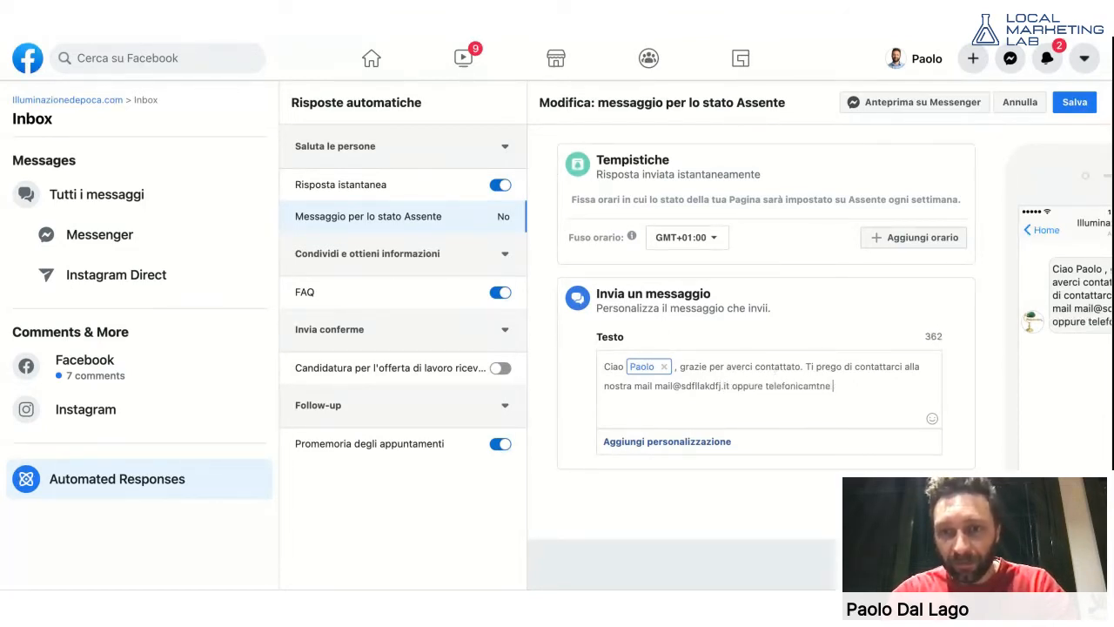
pyautogui.press('BackSpace')
pyautogui.press('BackSpace')
pyautogui.press('BackSpace')
pyautogui.write('ente al')
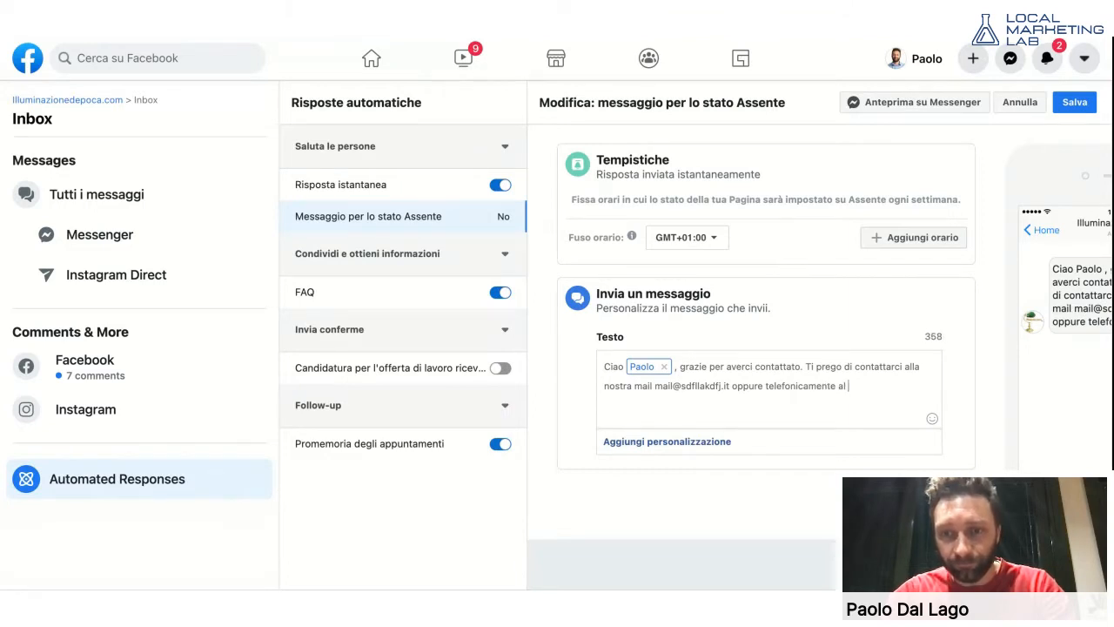
pyautogui.write(' numero 334343')
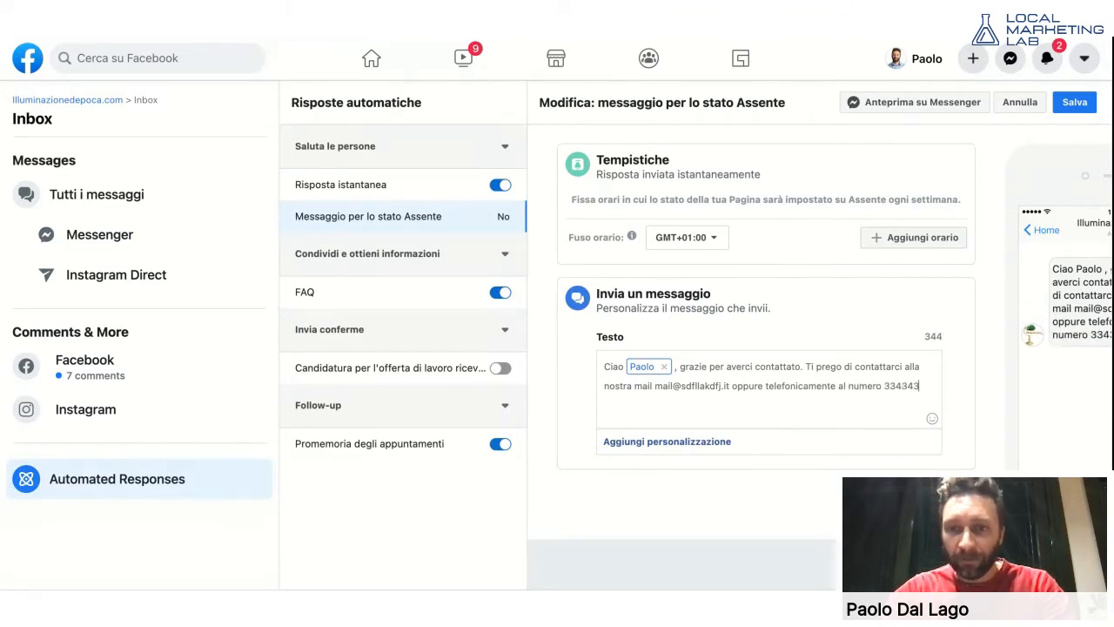
pyautogui.write('4')
pyautogui.click(677, 444)
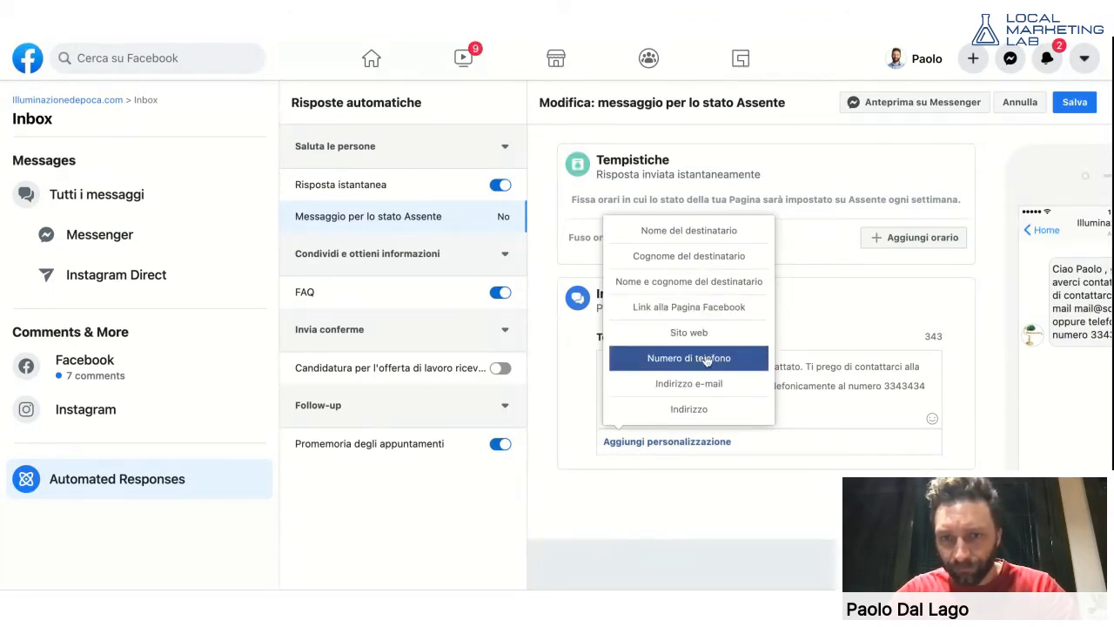
pyautogui.click(706, 360)
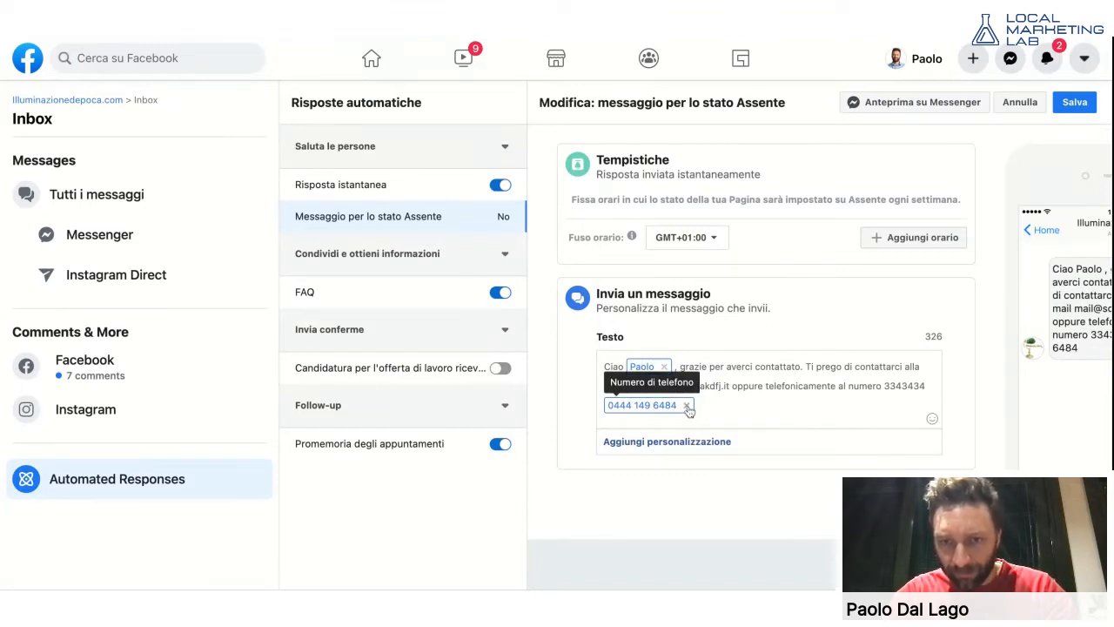
pyautogui.click(687, 407)
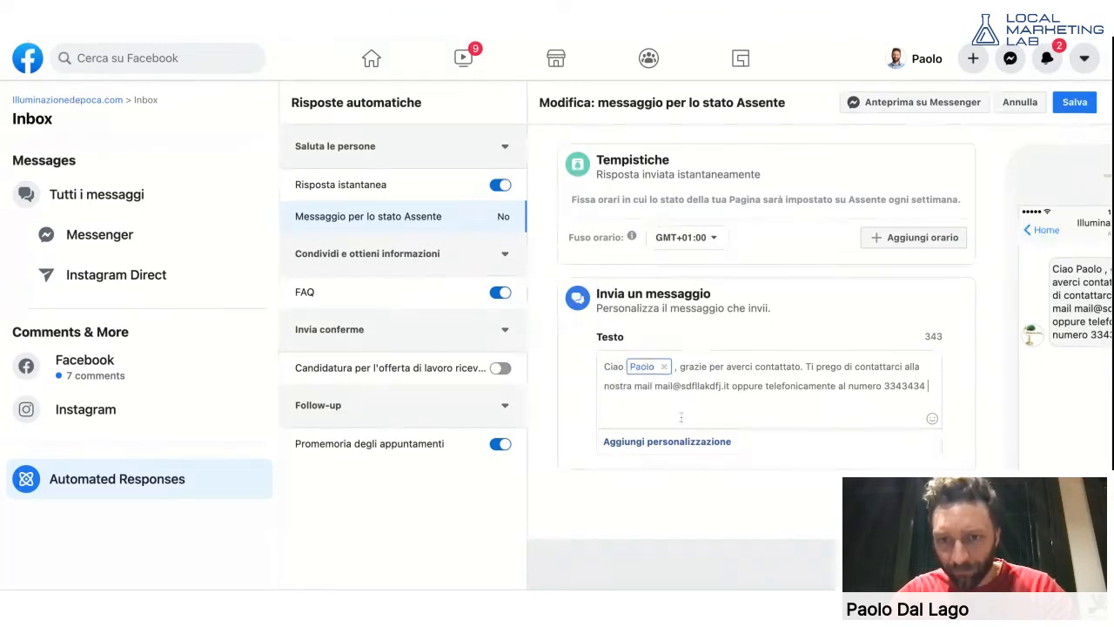
pyautogui.click(671, 443)
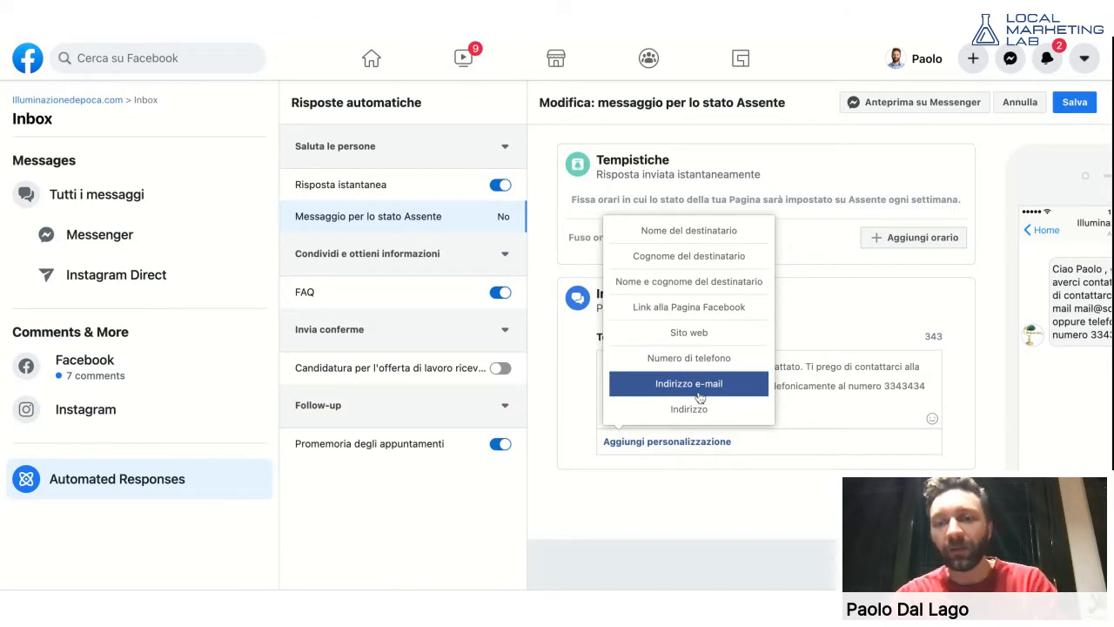
pyautogui.click(791, 483)
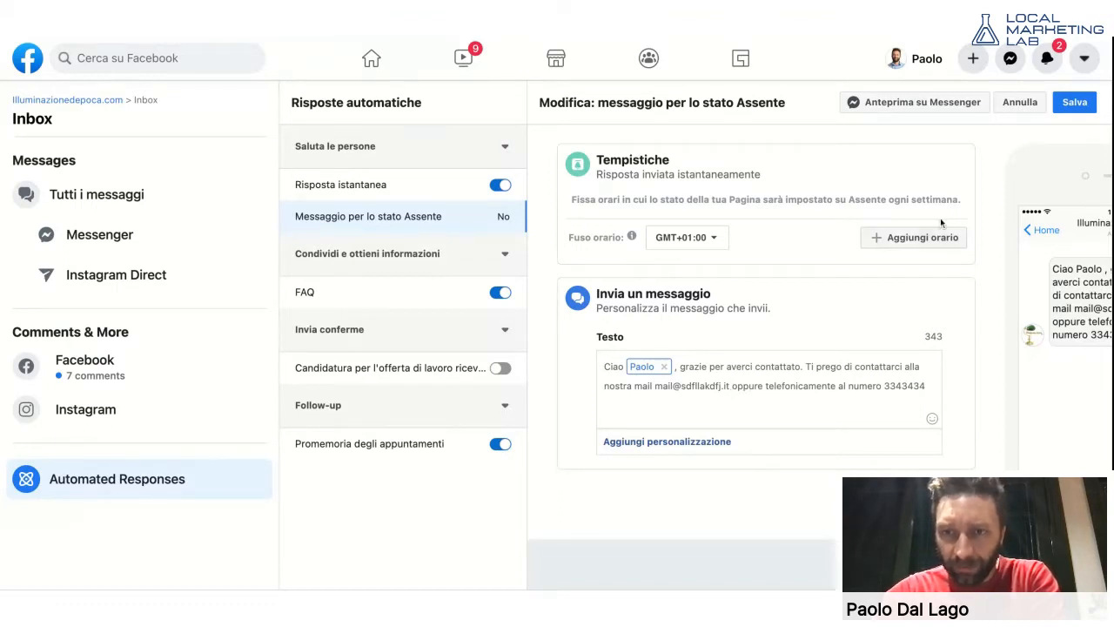
# - Add a weekly away schedule covering Sunday through Thursday
pyautogui.click(915, 238)
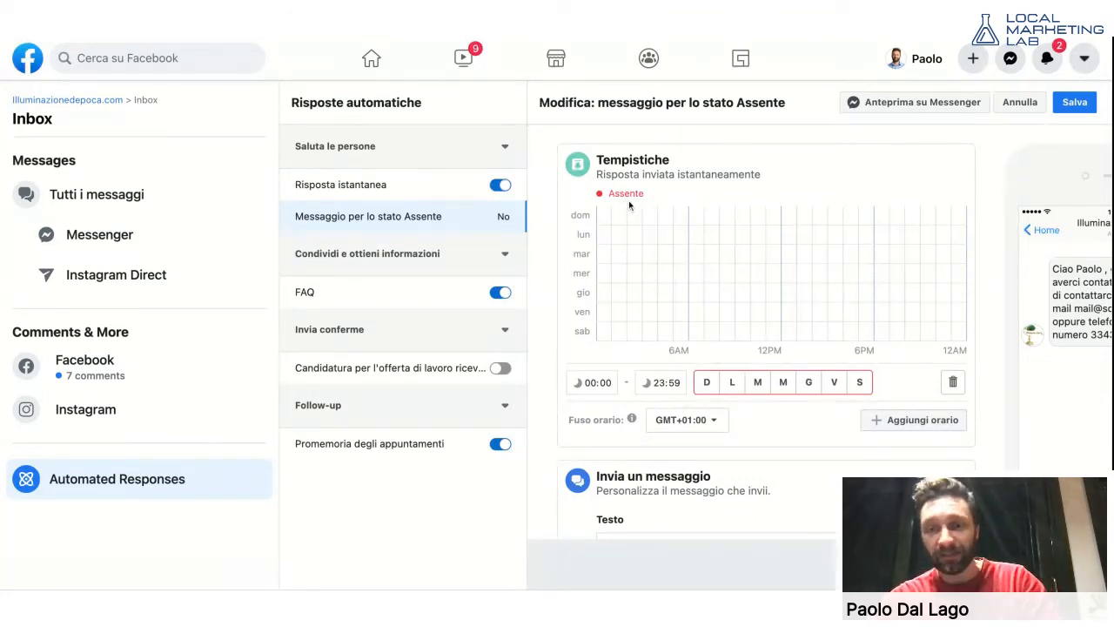
pyautogui.click(706, 383)
pyautogui.click(732, 384)
pyautogui.click(757, 384)
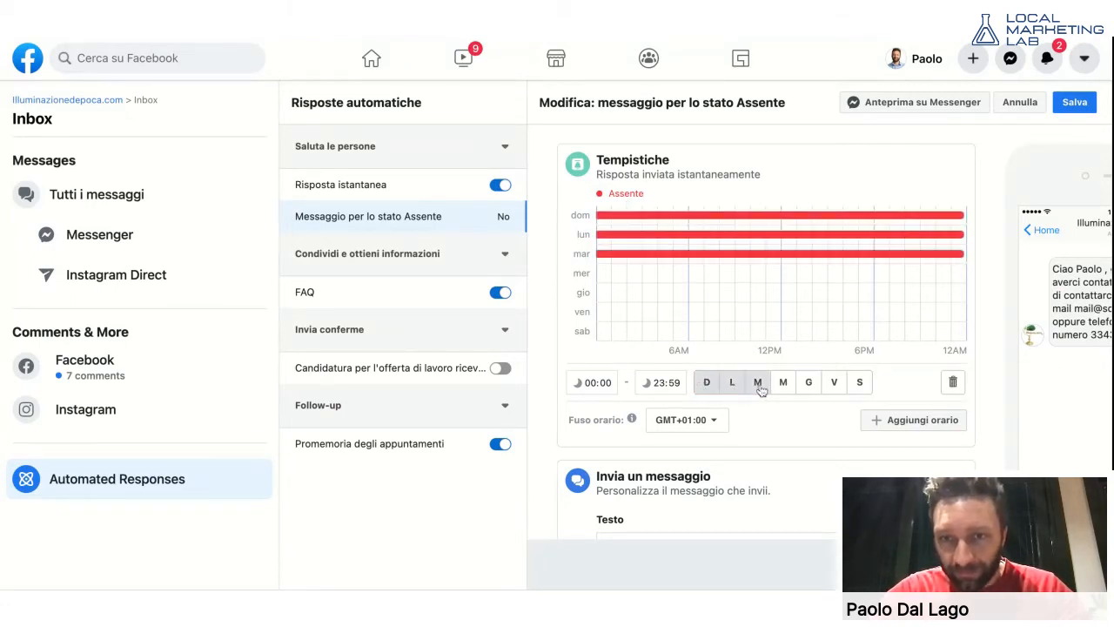
pyautogui.click(782, 384)
pyautogui.click(809, 384)
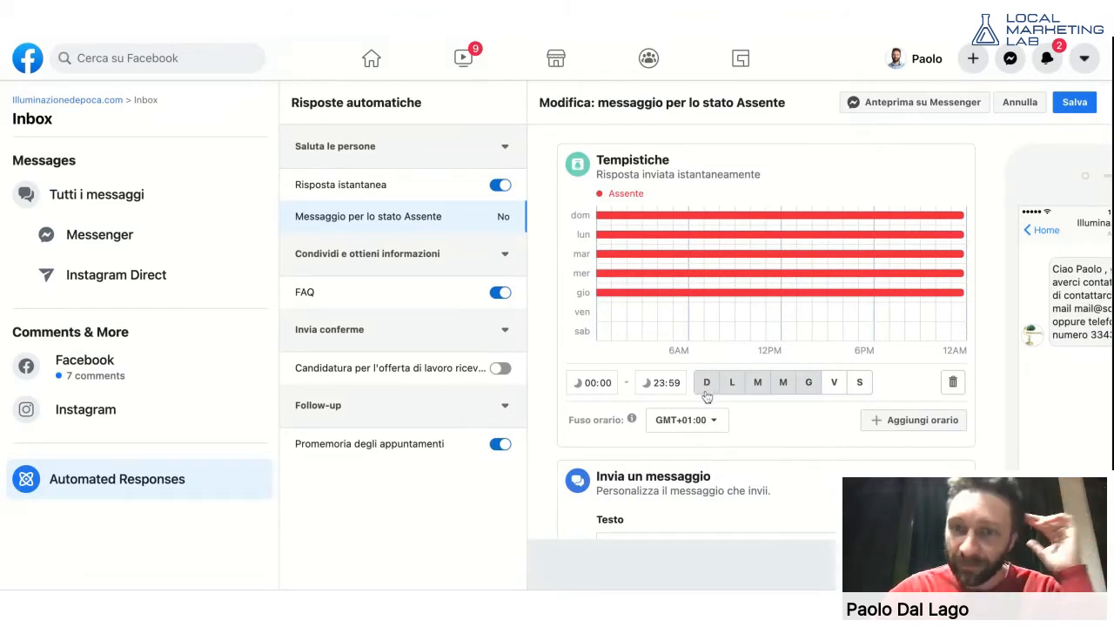
# - Set the away hours from 08:00 to 18:59, then cancel without saving
pyautogui.click(589, 384)
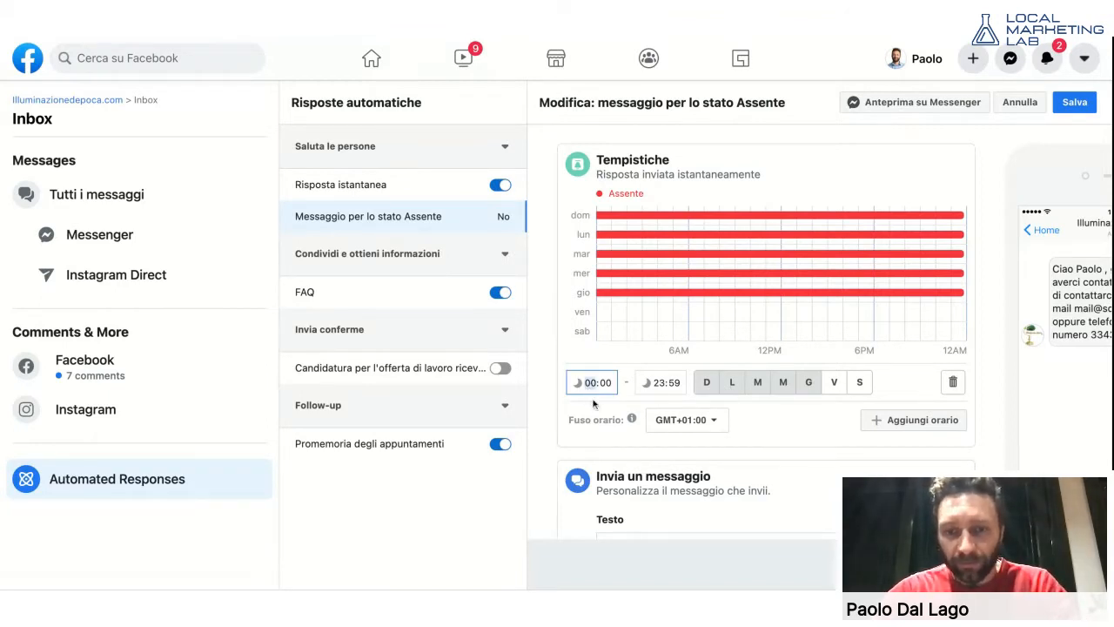
pyautogui.write('8')
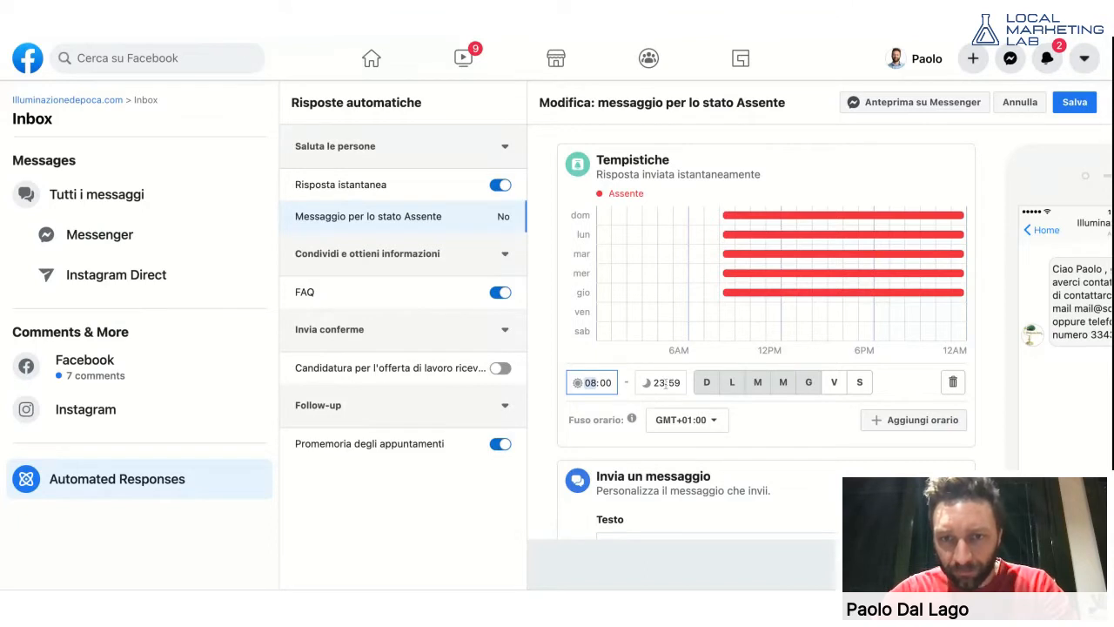
pyautogui.click(664, 383)
pyautogui.write('18')
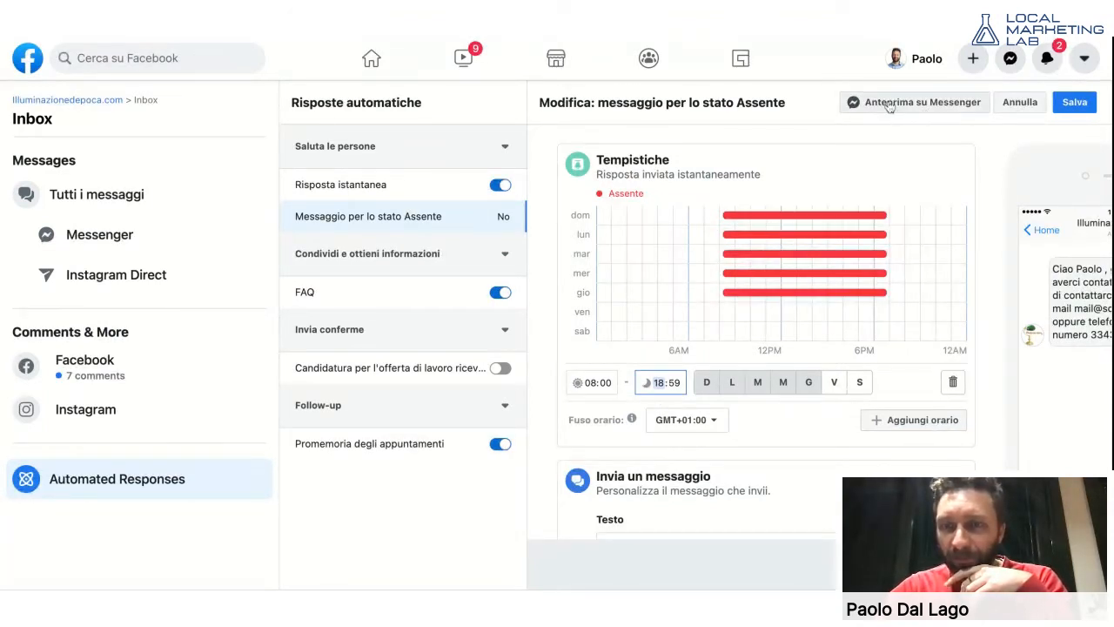
pyautogui.scroll(-2, 896, 292)
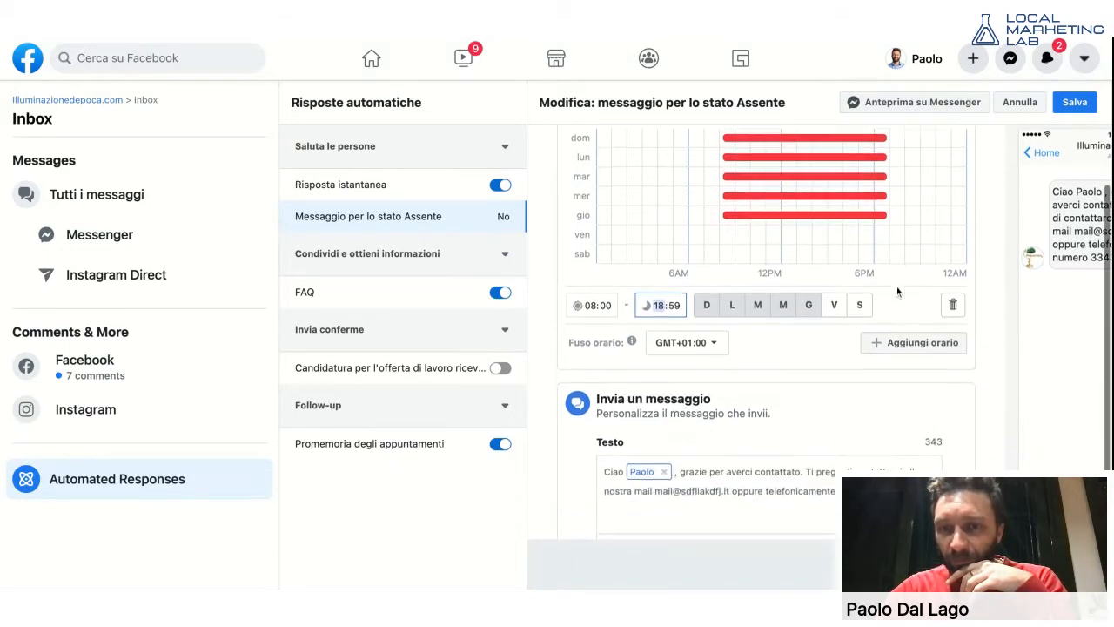
pyautogui.scroll(2, 897, 286)
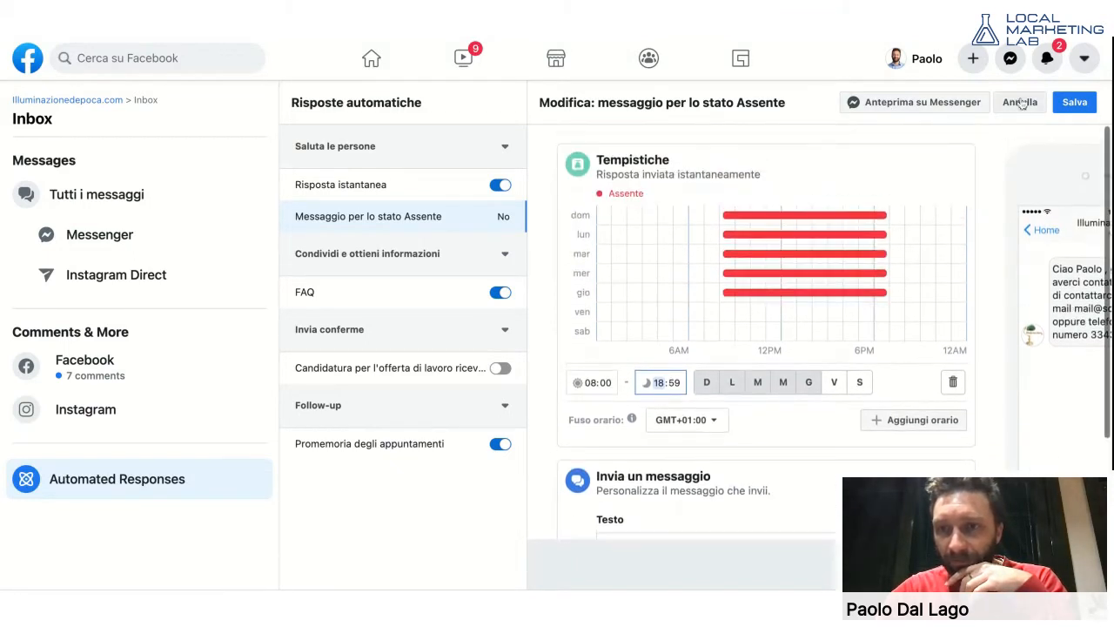
pyautogui.click(1023, 102)
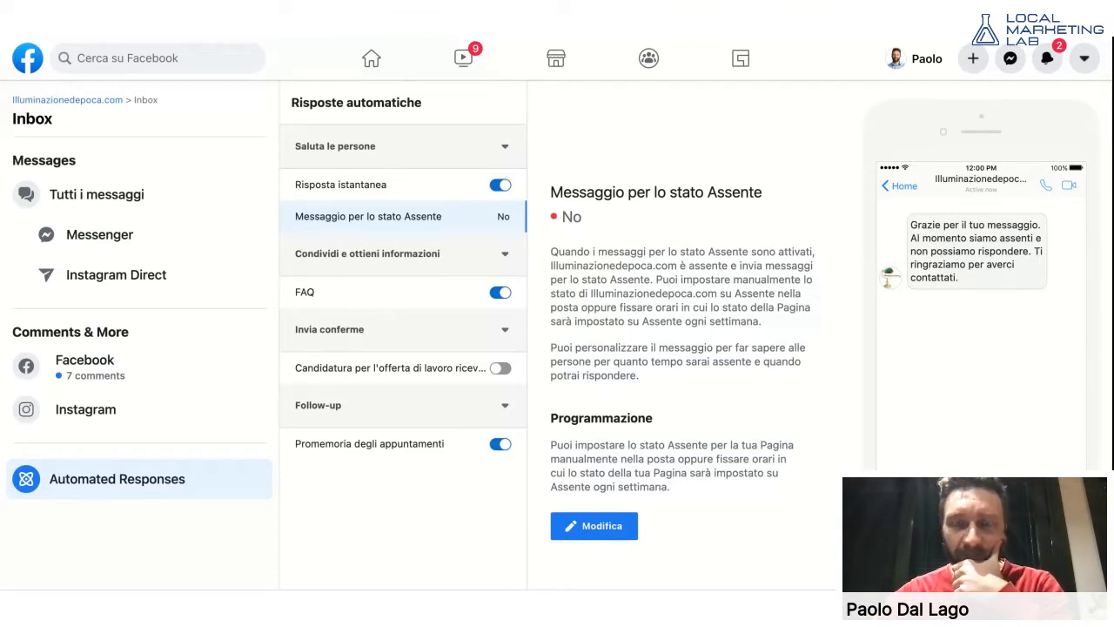
# - Select the FAQ automated response and open it with Modifica
pyautogui.click(391, 293)
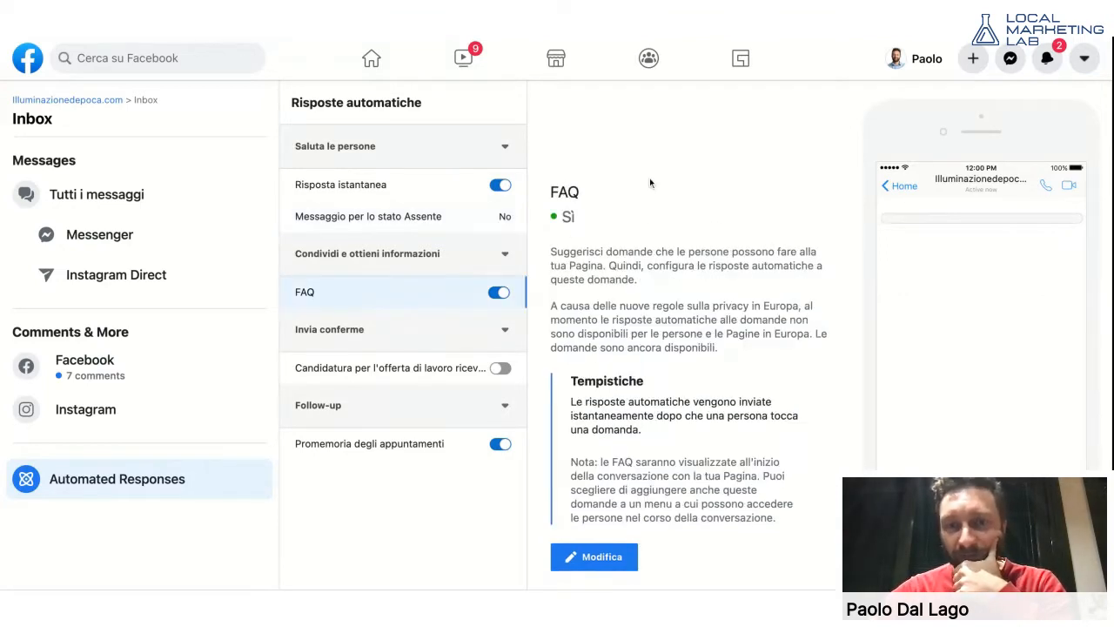
pyautogui.scroll(-1, 654, 211)
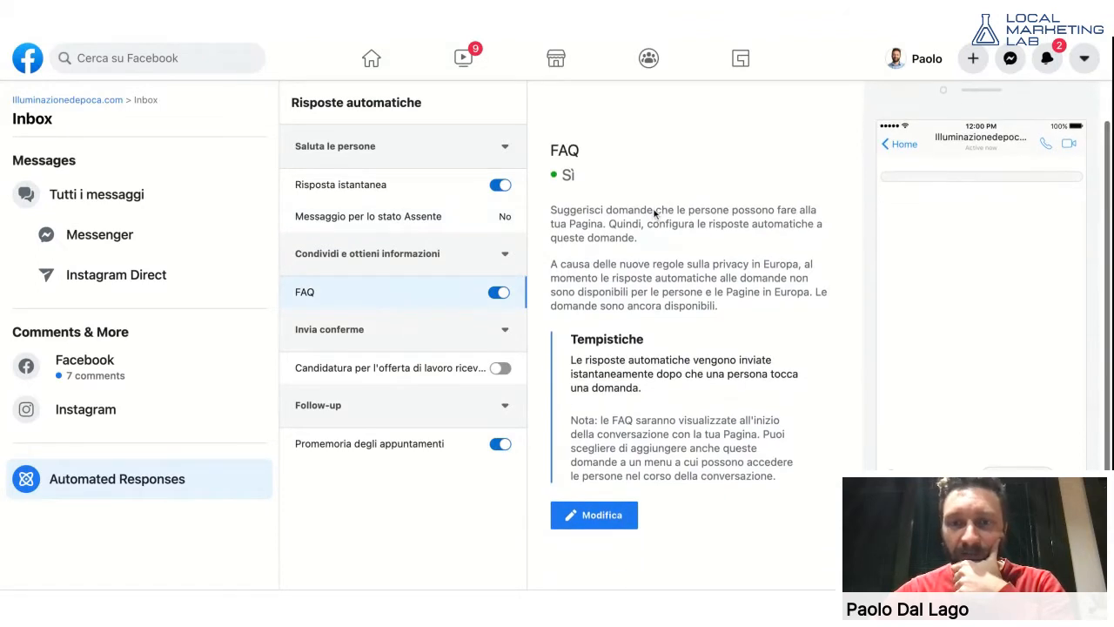
pyautogui.scroll(1, 654, 211)
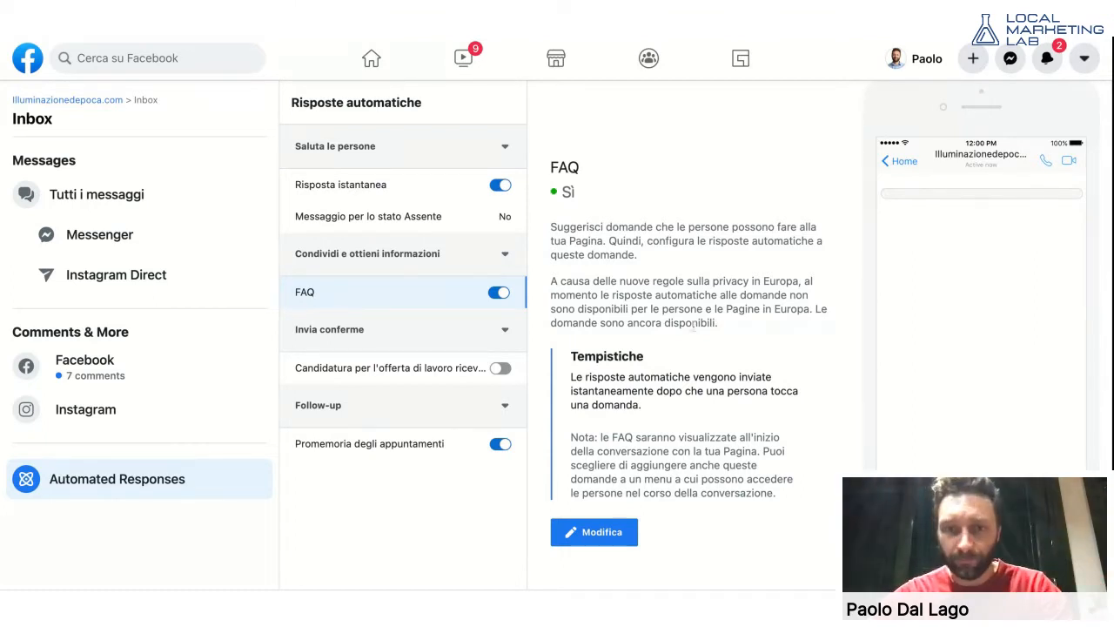
pyautogui.click(595, 544)
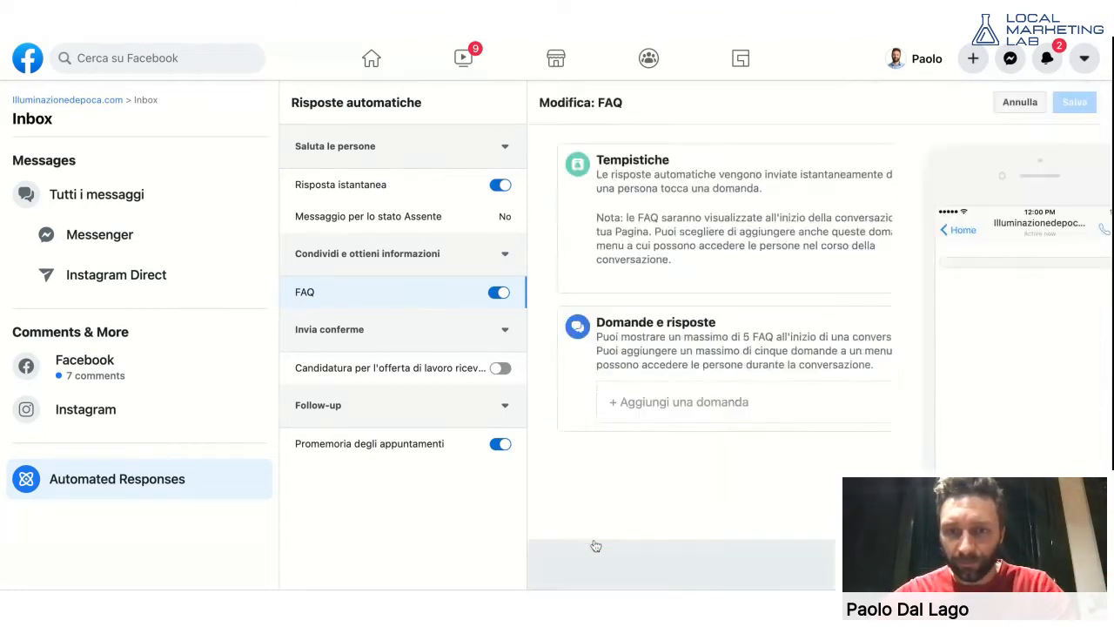
# - Add FAQ question 1: 'Qual è il giorno di chiusura?'
pyautogui.click(679, 402)
pyautogui.scroll(-1, 675, 383)
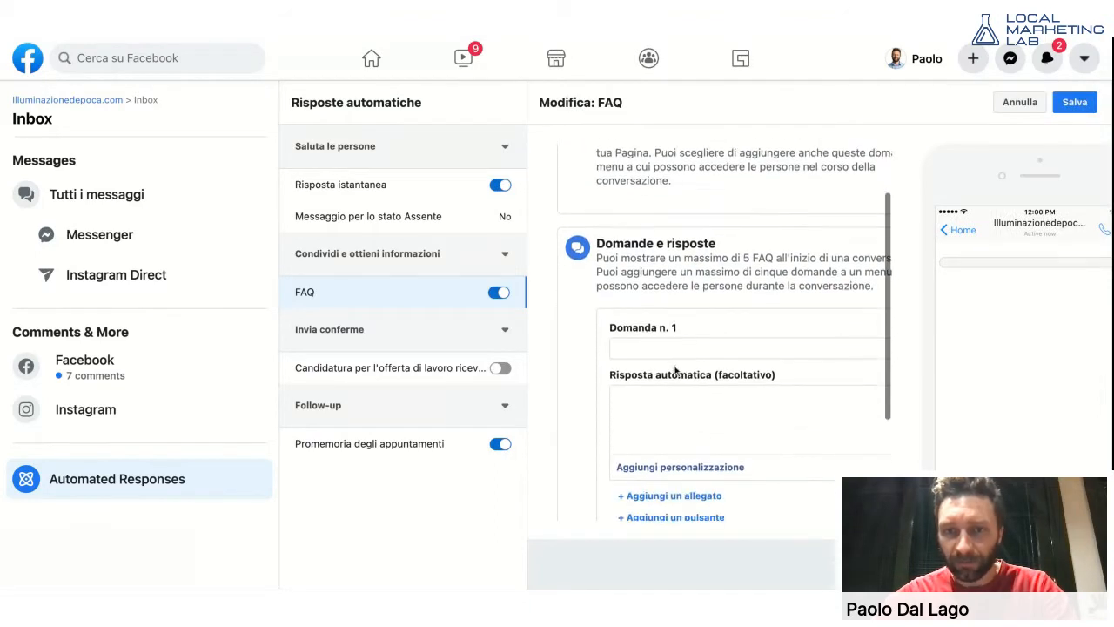
pyautogui.click(673, 348)
pyautogui.write('Qua')
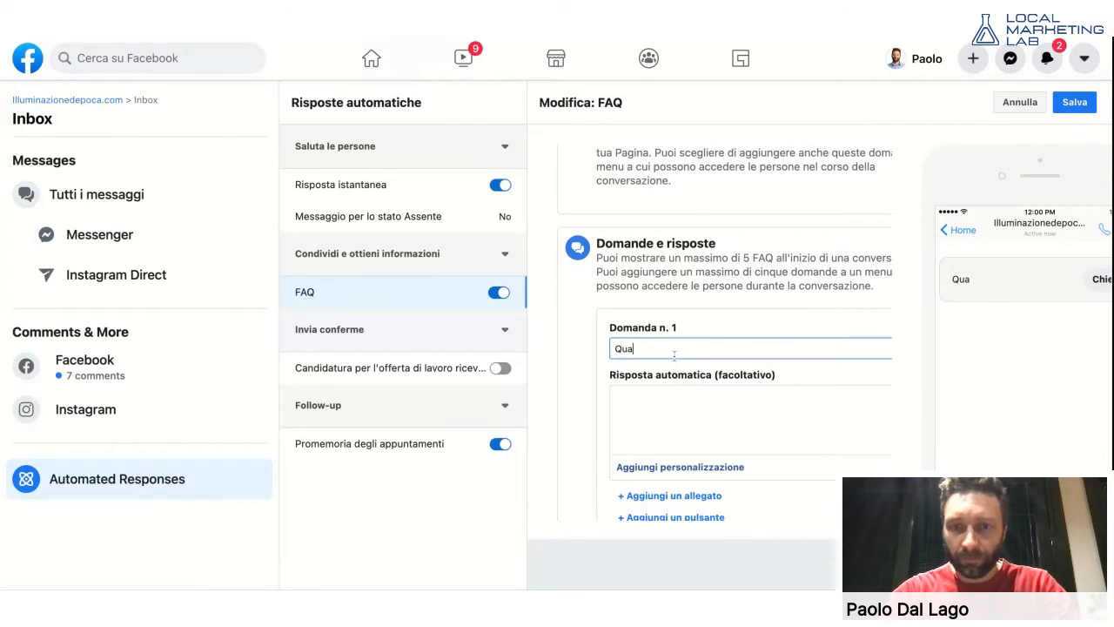
pyautogui.write('l è il giorno di c')
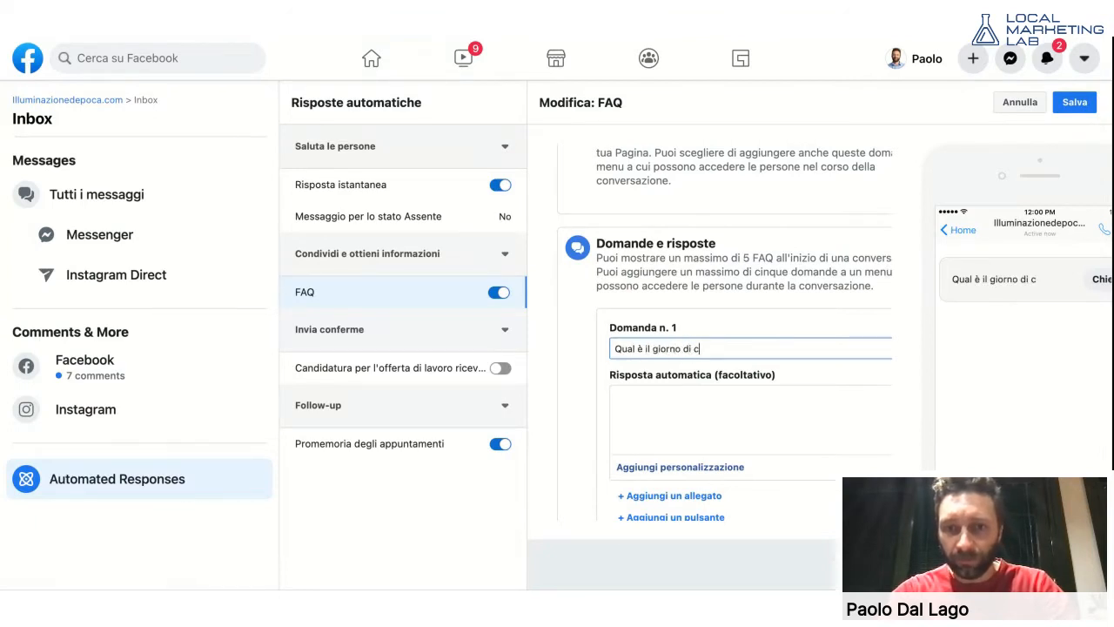
pyautogui.write('hiusura?')
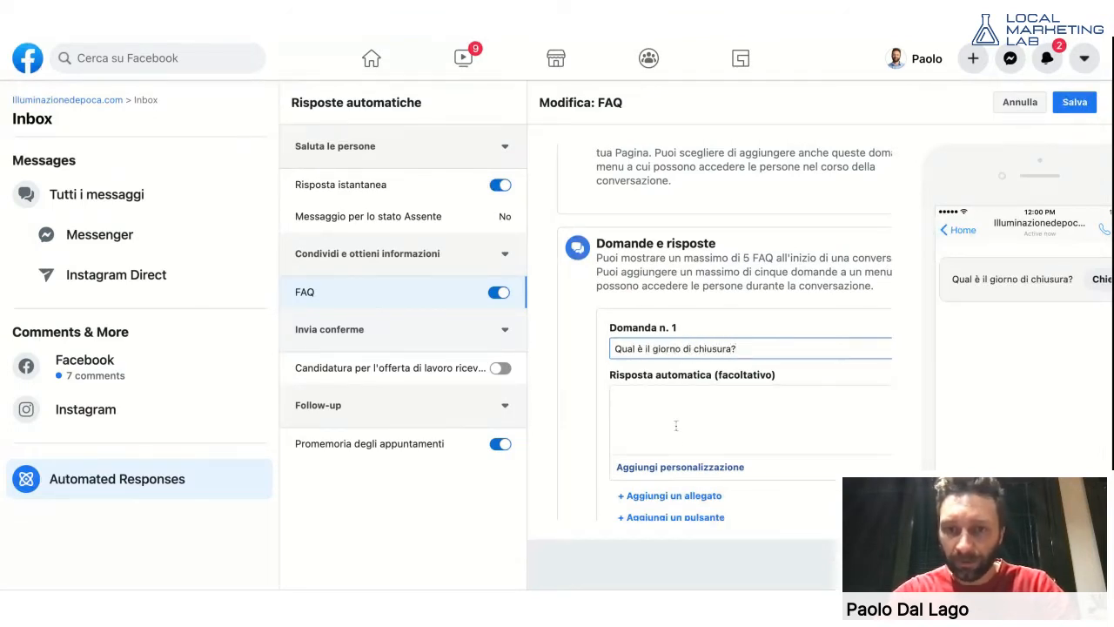
# - Answer it 'Siamo chiusi il lunedì tutto il giorno e martedì mattina.'
pyautogui.click(676, 424)
pyautogui.write('Siamo chius')
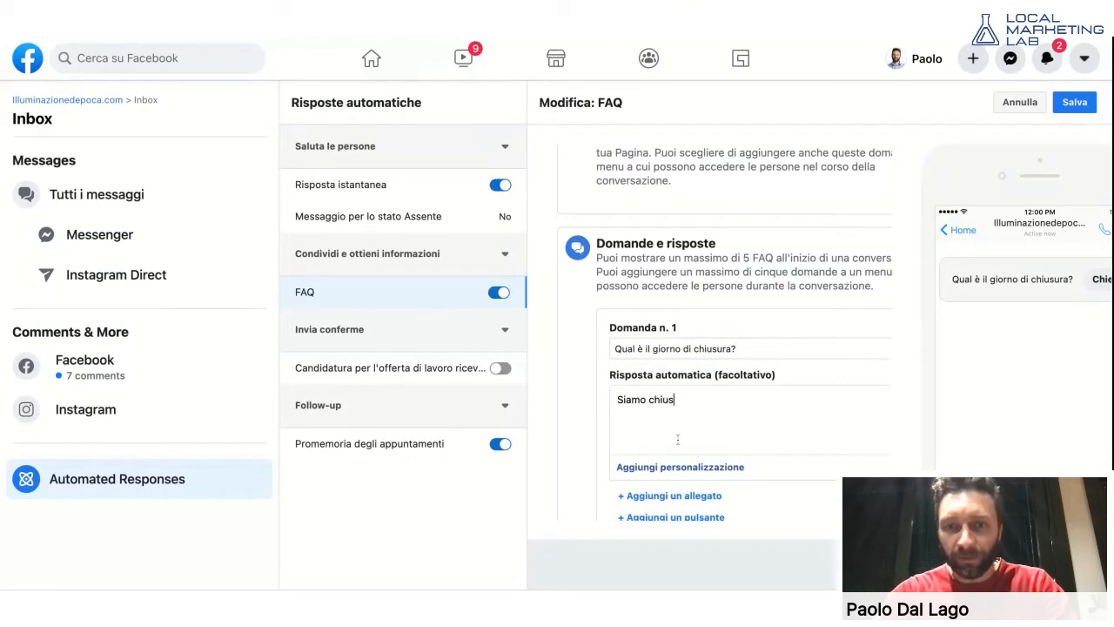
pyautogui.write('i il luned')
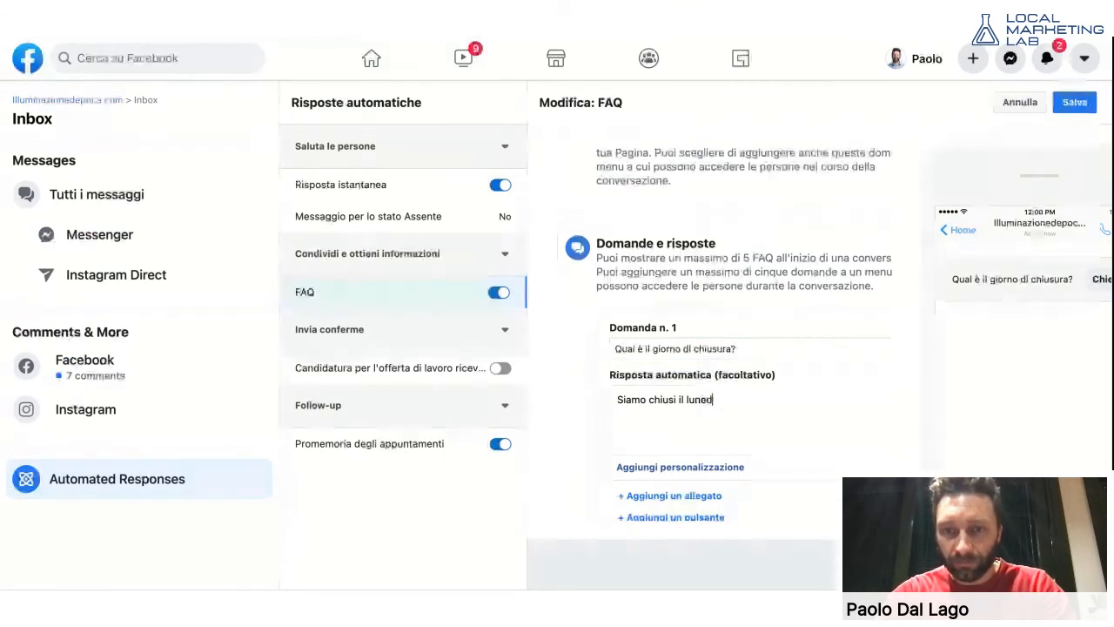
pyautogui.write('ì tutto')
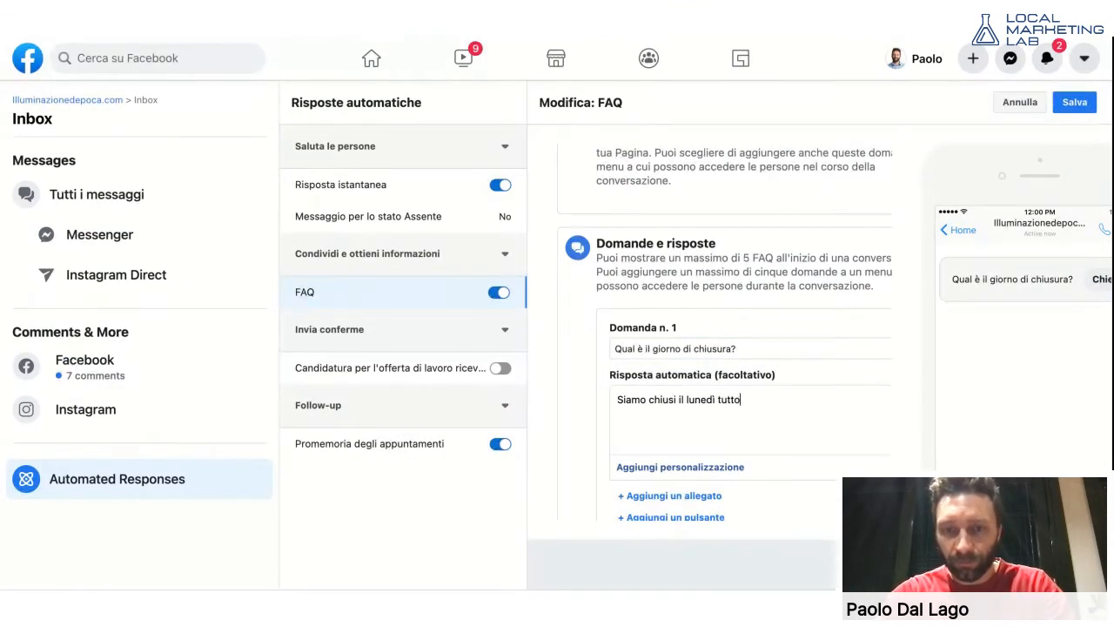
pyautogui.write(' il giorno e mar')
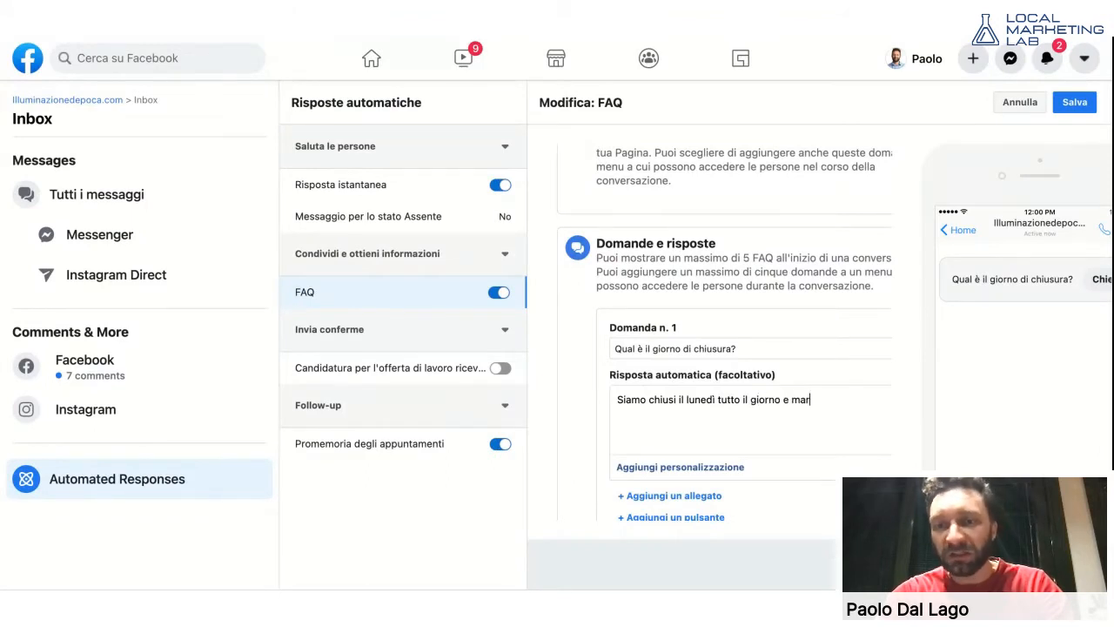
pyautogui.write('tedì marti')
pyautogui.press('BackSpace')
pyautogui.press('BackSpace')
pyautogui.press('BackSpace')
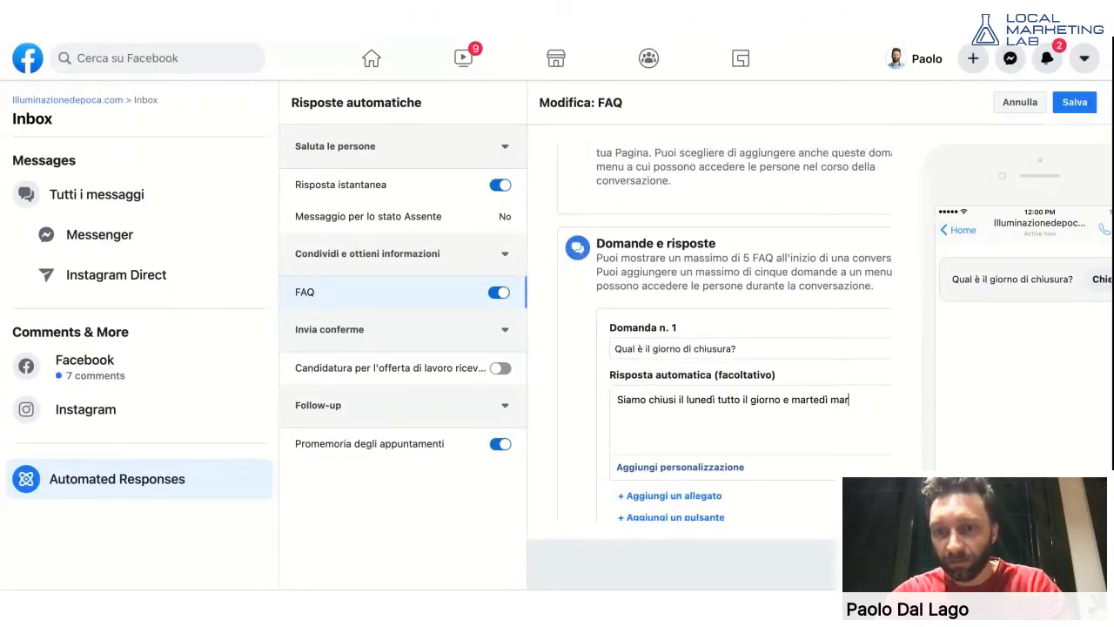
pyautogui.write('ttina.')
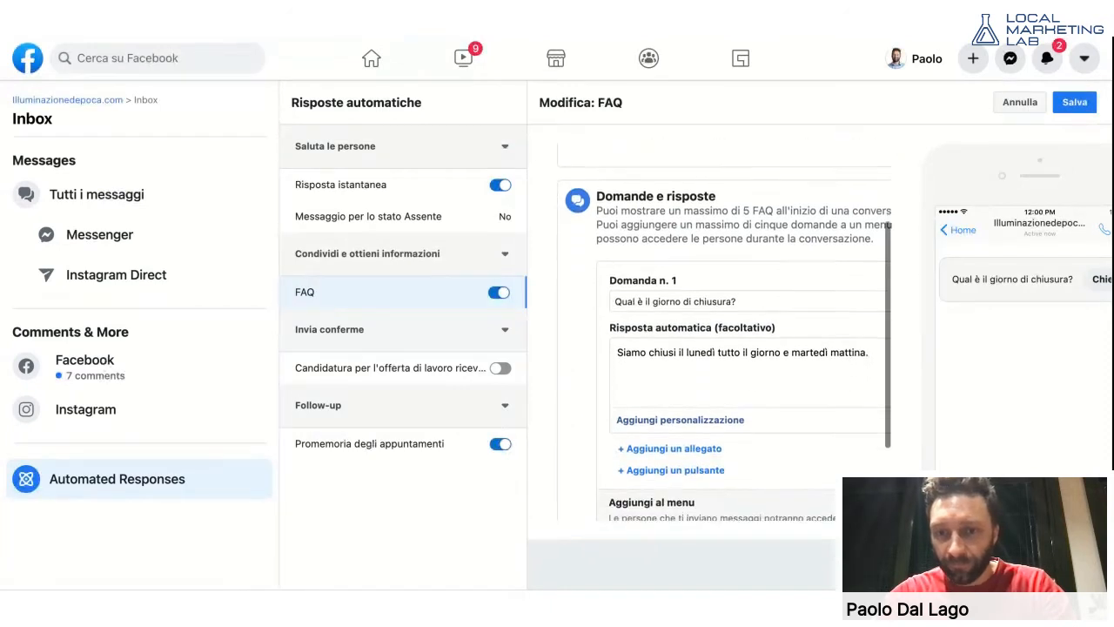
pyautogui.scroll(-1, 634, 462)
# - Start the answer with 'ciao', the recipient's first-name field and ', grazie per la domanda.'
pyautogui.click(688, 407)
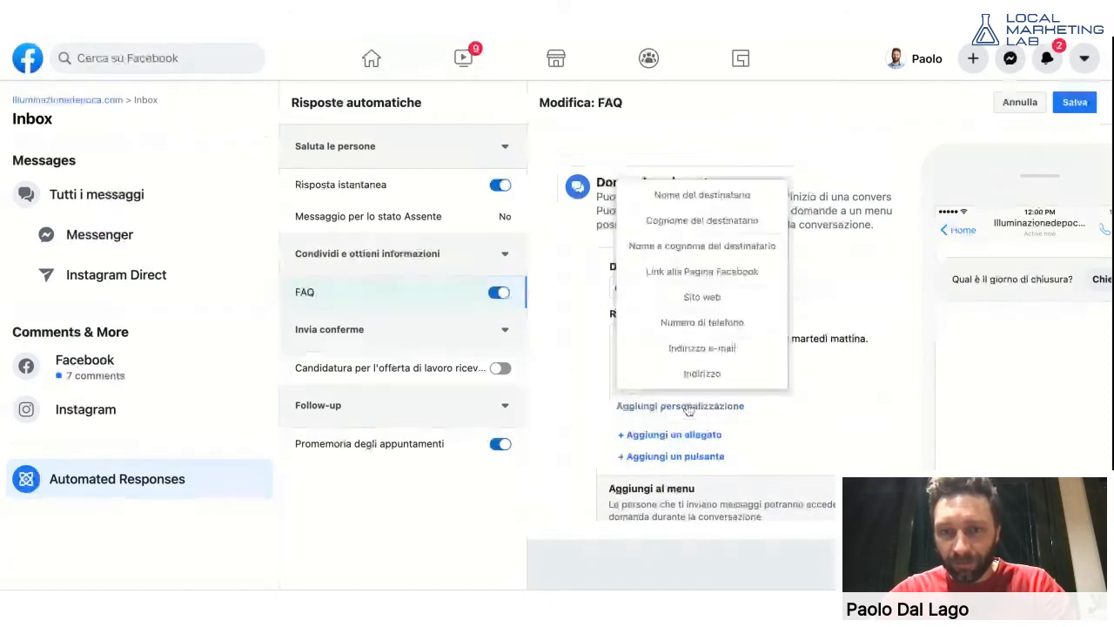
pyautogui.click(833, 336)
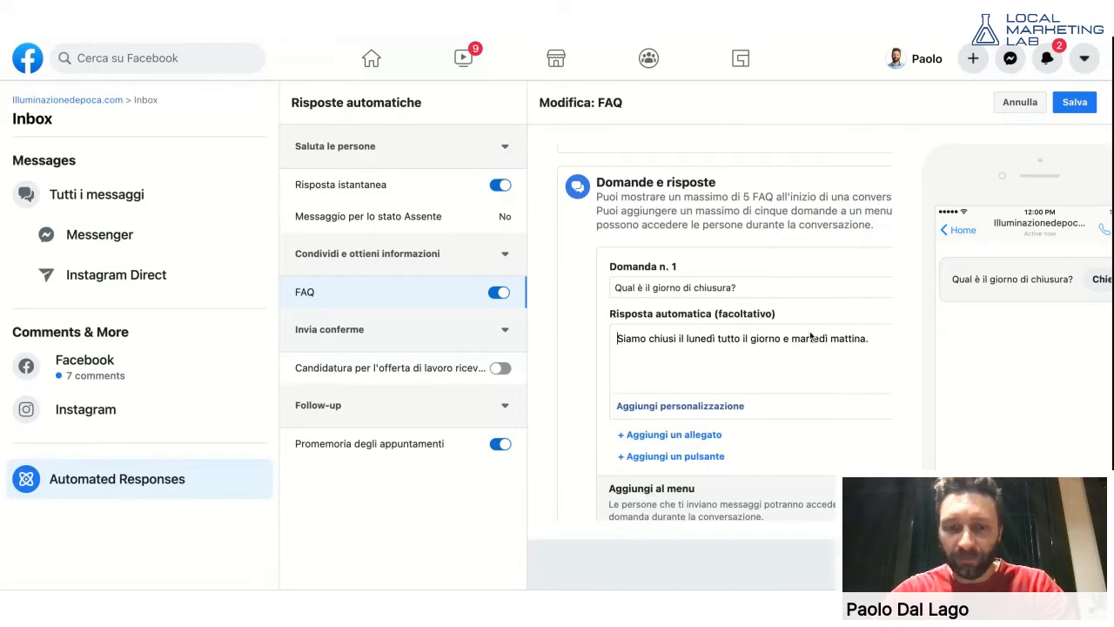
pyautogui.write('ciao')
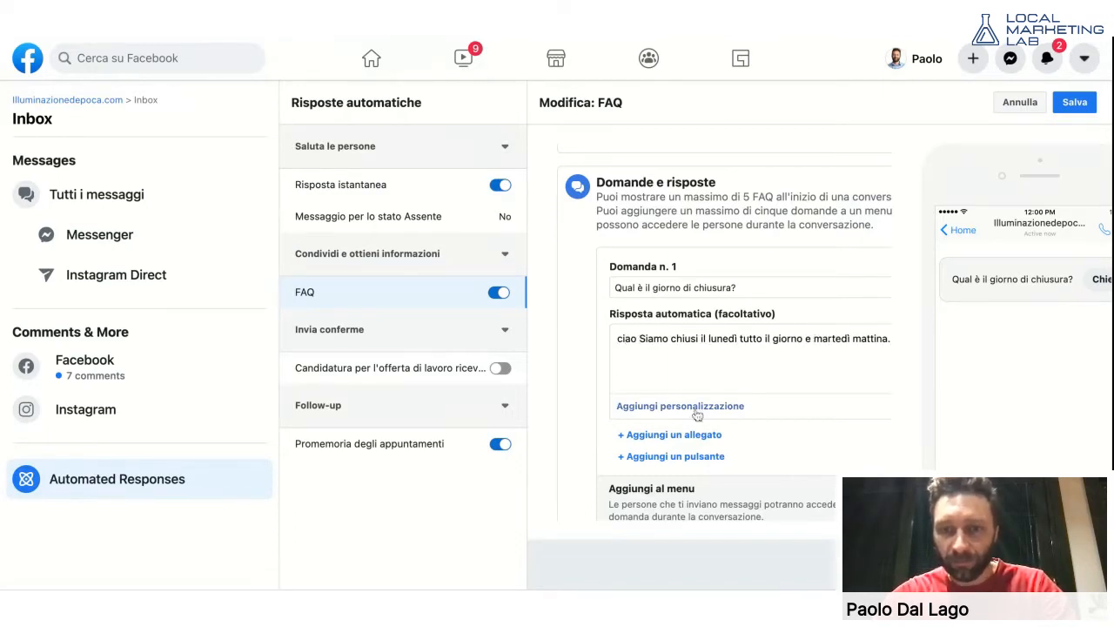
pyautogui.click(692, 407)
pyautogui.click(704, 189)
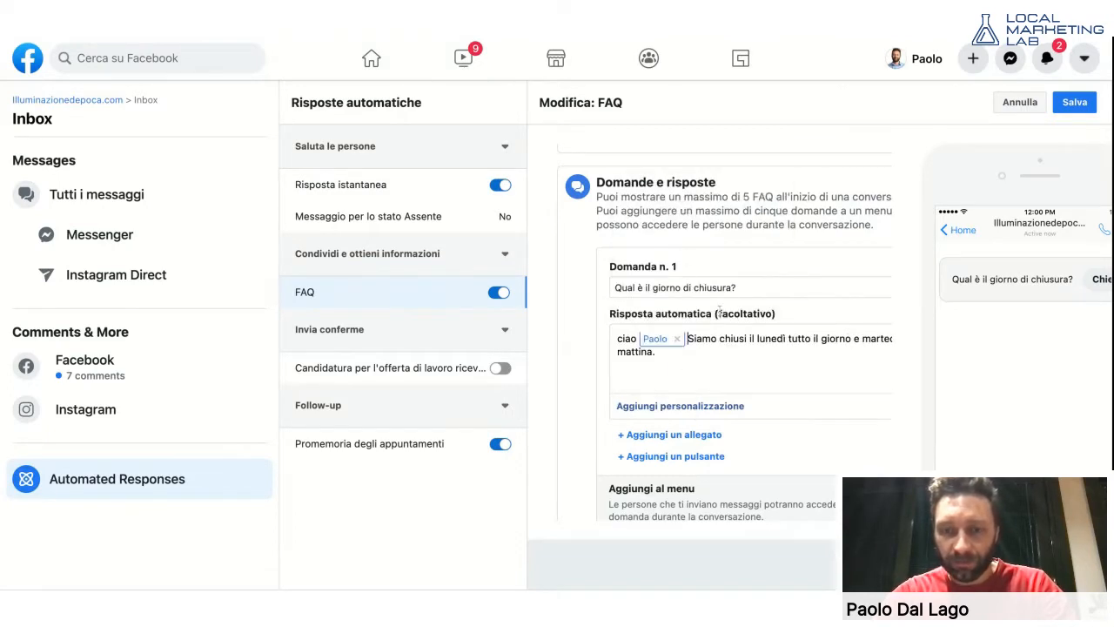
pyautogui.write(', ')
pyautogui.write('grazie per la ')
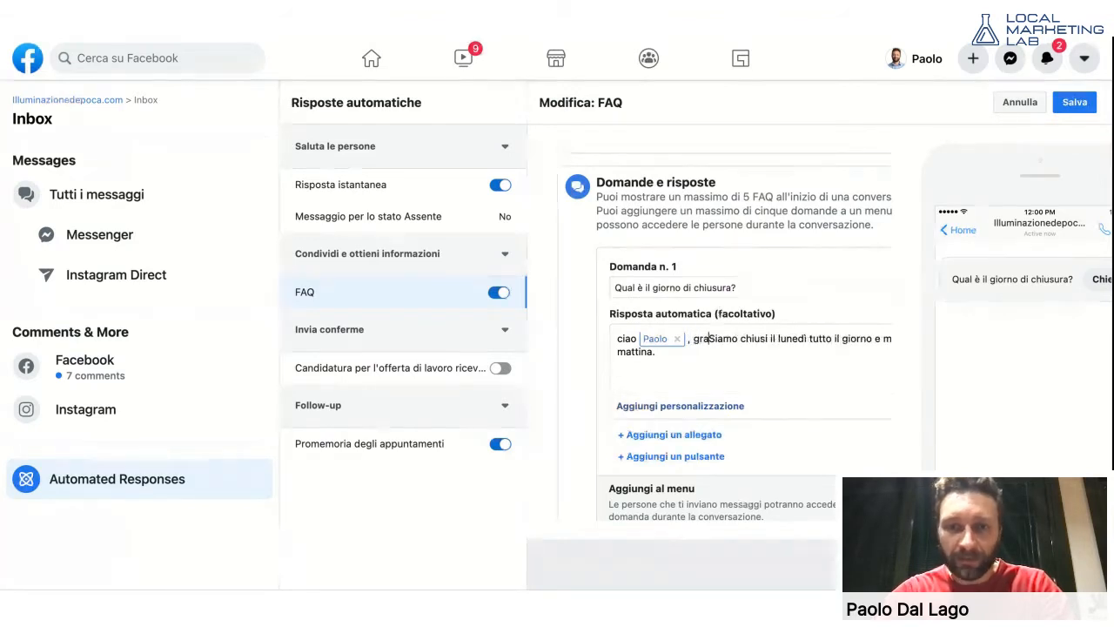
pyautogui.write('domanda.')
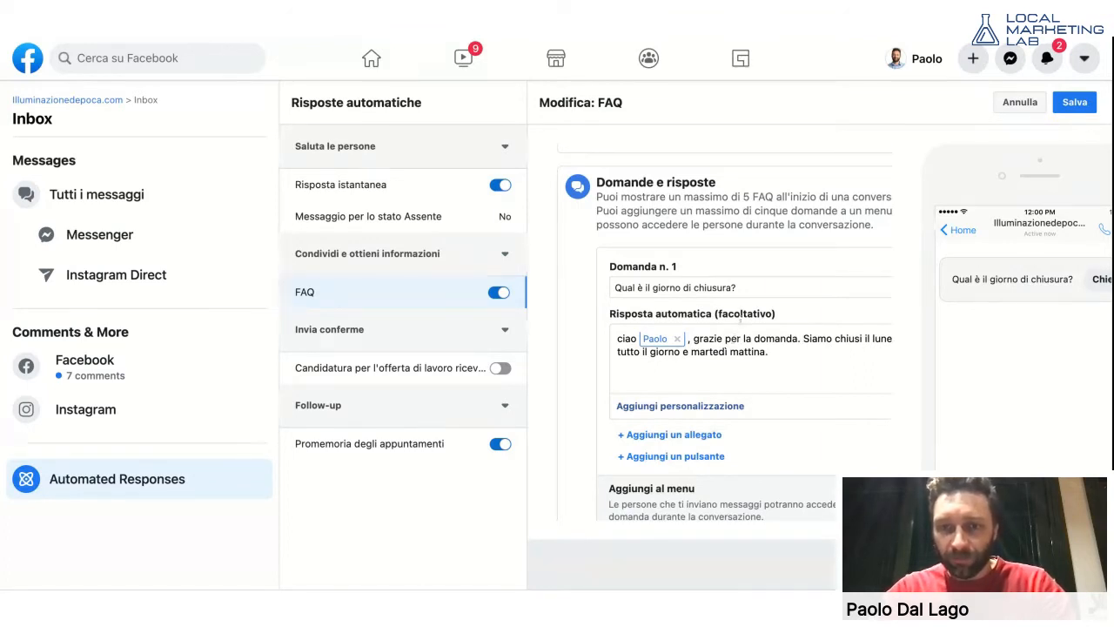
pyautogui.scroll(-1, 740, 320)
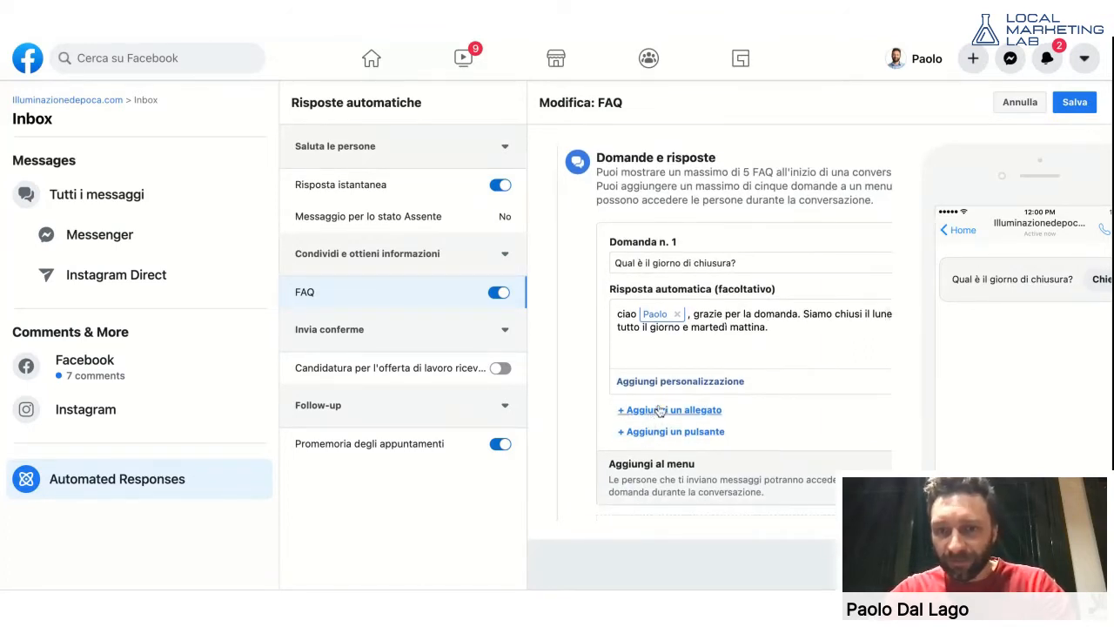
# - Add a link button labelled 'Prenota Ora' to the first answer
pyautogui.click(666, 432)
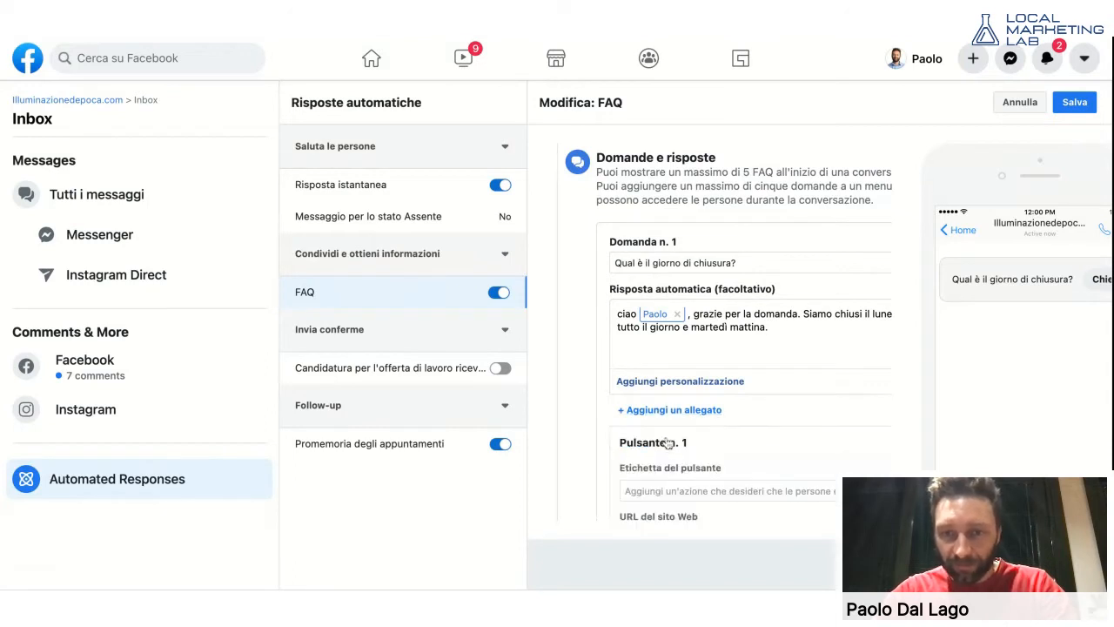
pyautogui.scroll(-3, 666, 442)
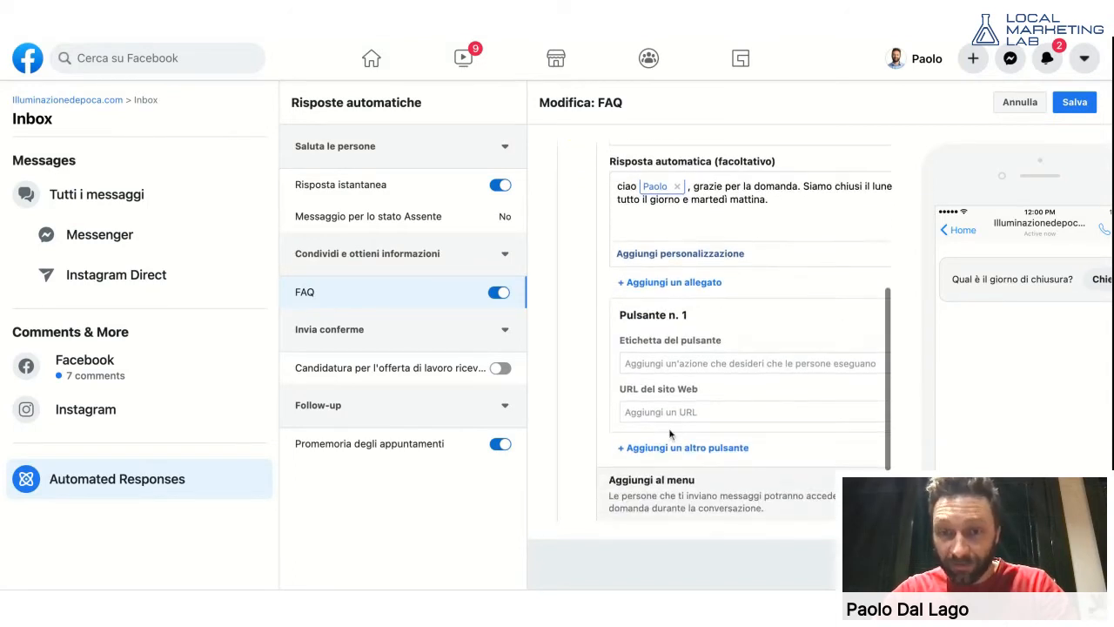
pyautogui.click(696, 363)
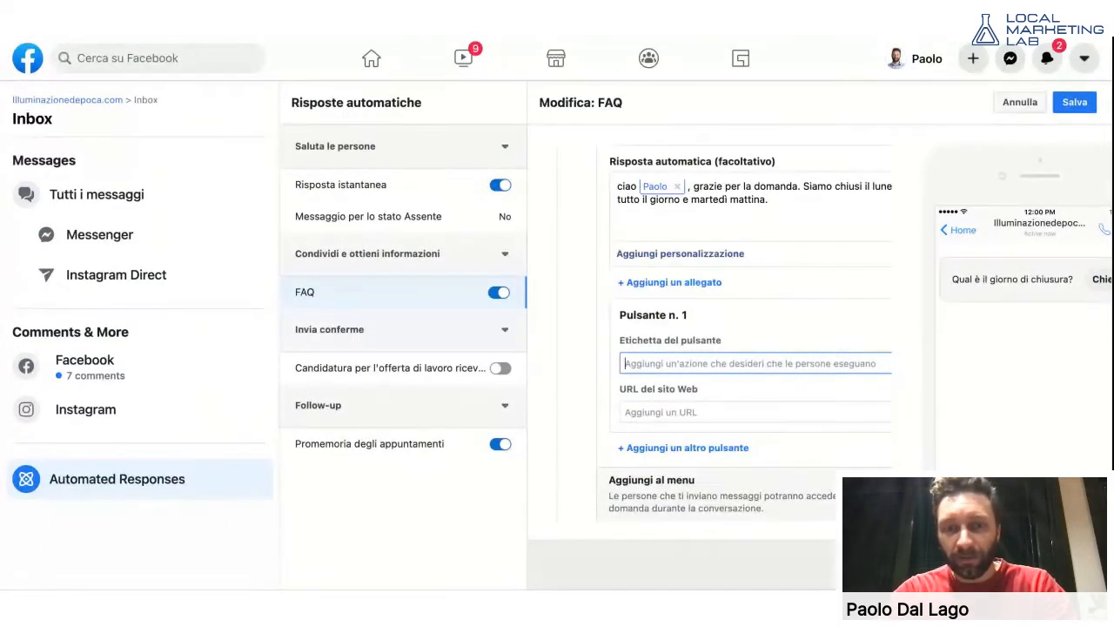
pyautogui.write('Se vuoi')
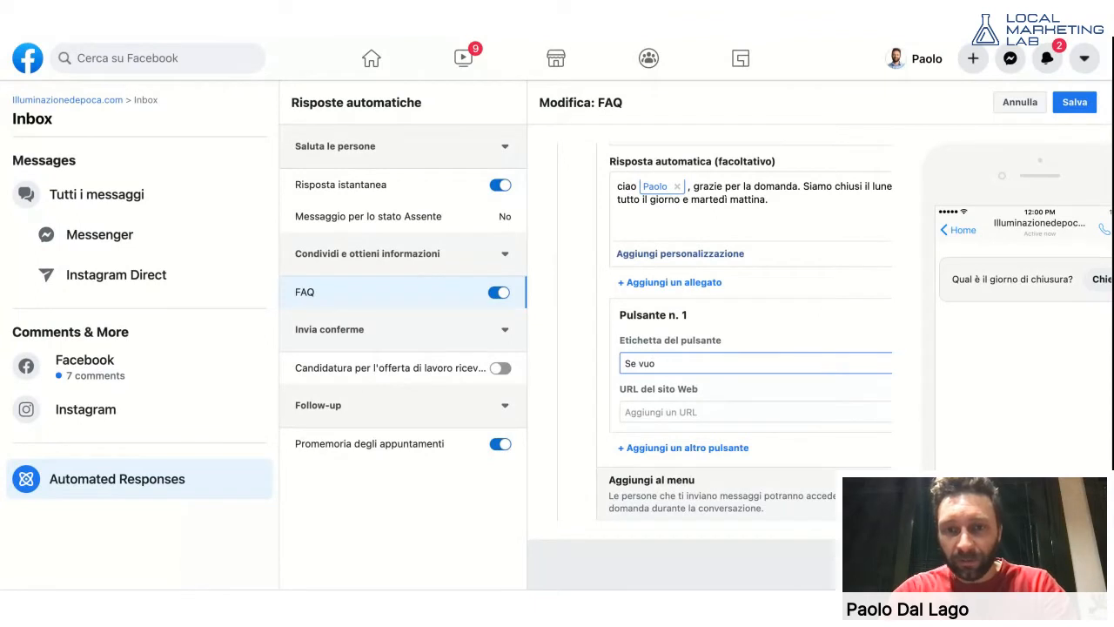
pyautogui.hotkey('ctrl', 'a')
pyautogui.write('Prenota o')
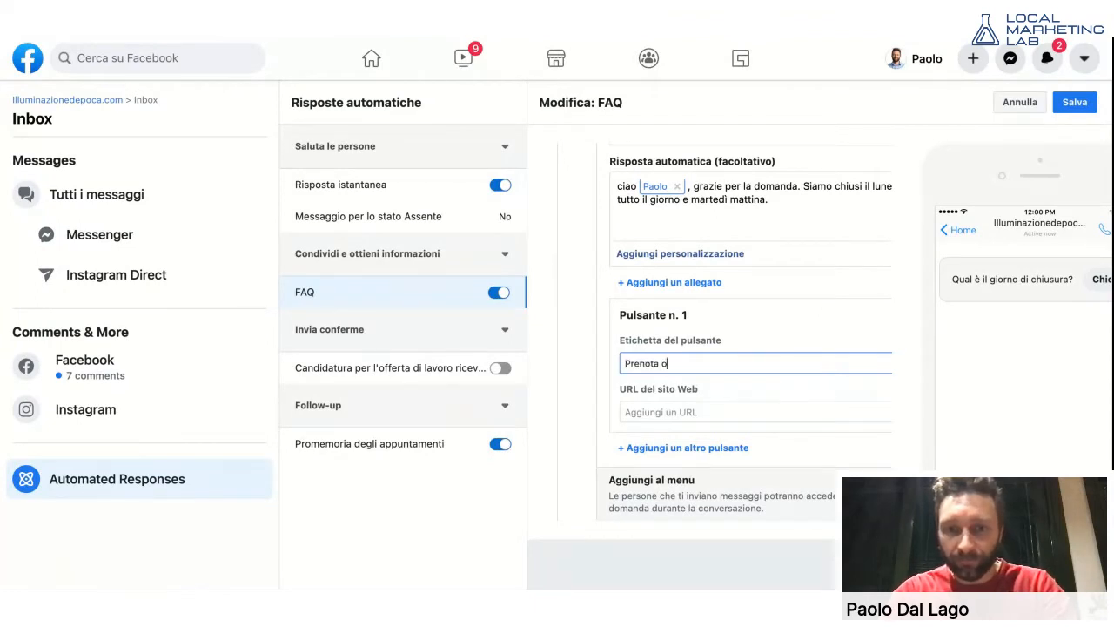
pyautogui.press('BackSpace')
pyautogui.write('Ora')
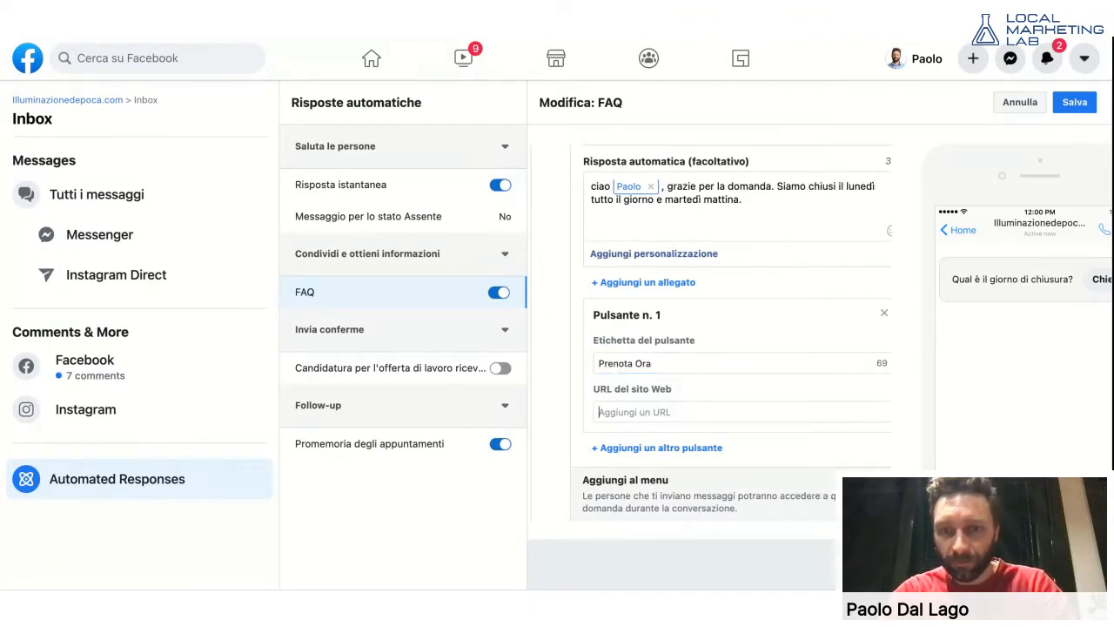
# - Enter the button's website URL, reading 'wwww.google.i' so far
pyautogui.press('Tab')
pyautogui.write('wwww.')
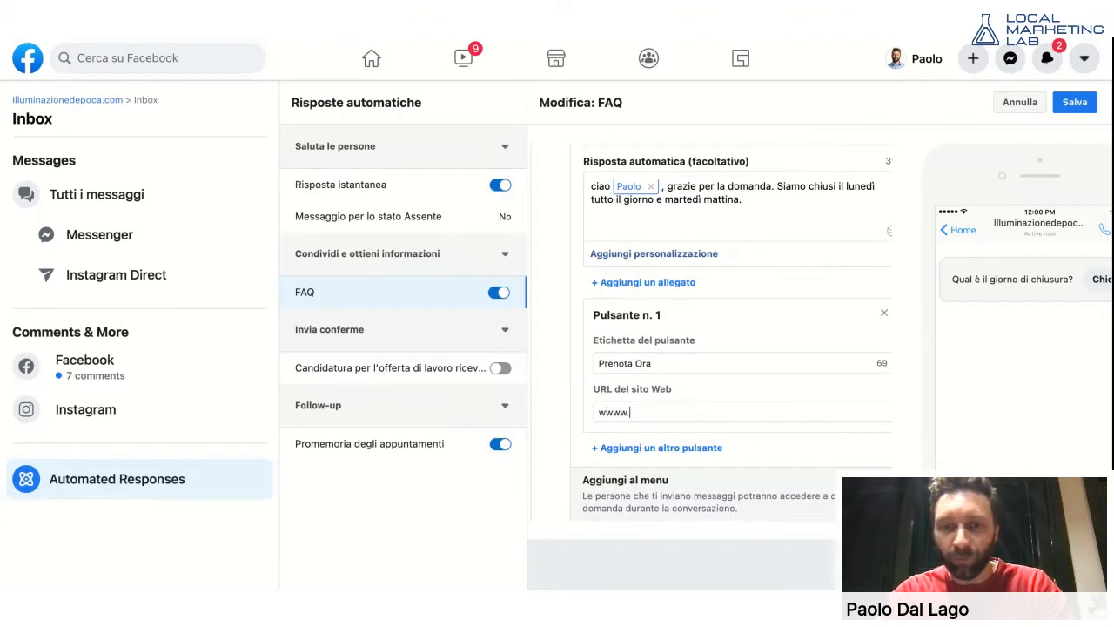
pyautogui.write('t')
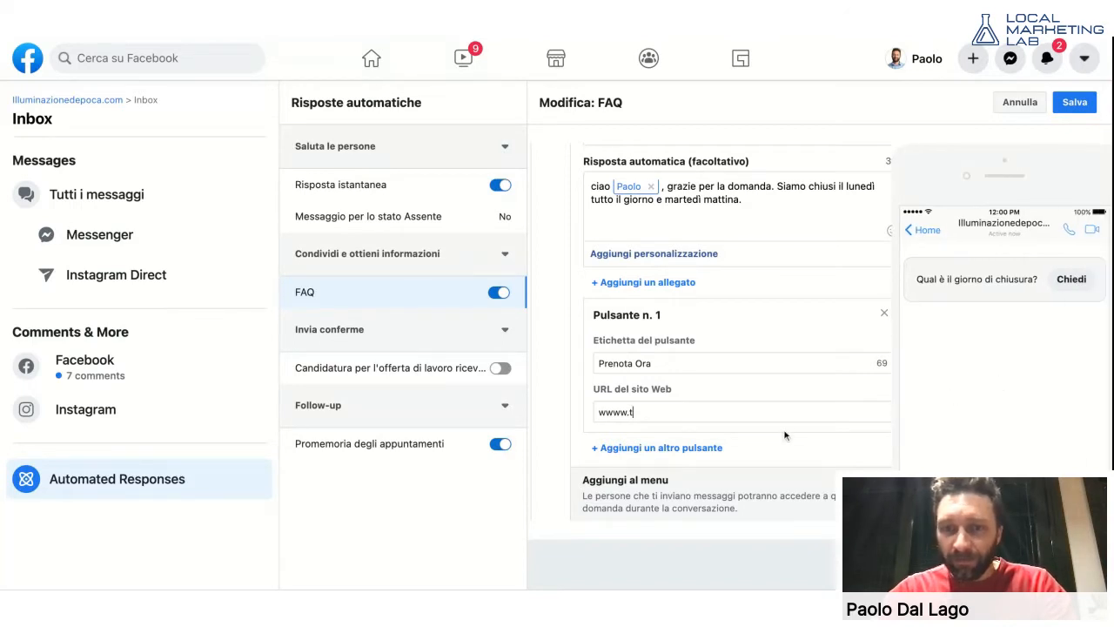
pyautogui.press('BackSpace')
pyautogui.write('google.i')
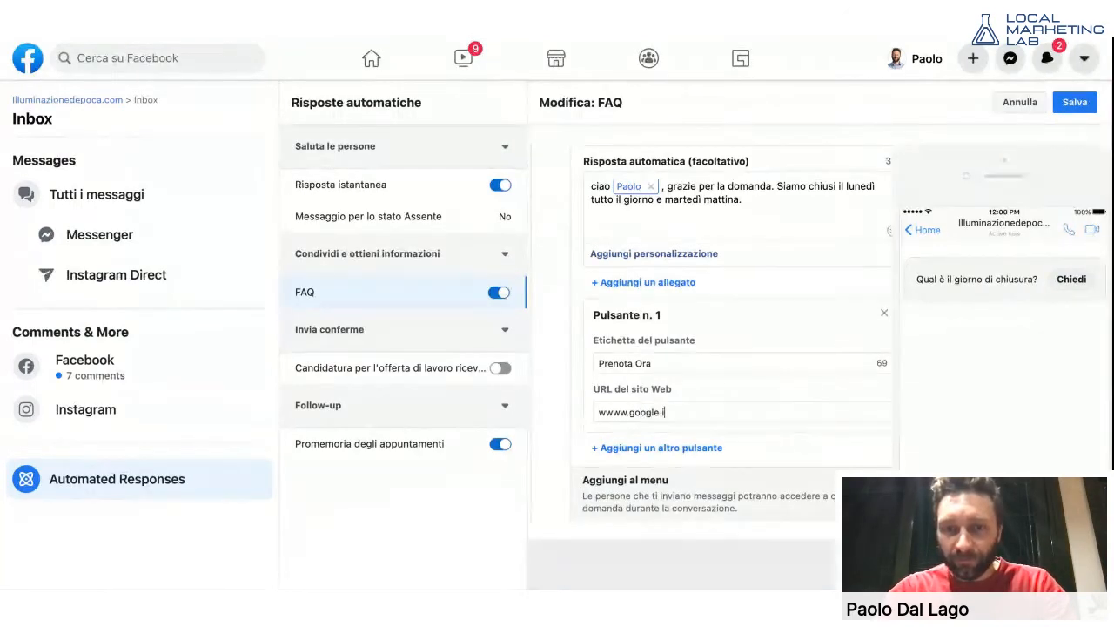
# - Look over the FAQ editor's Pulsante n. 1 settings for the Prenota Ora button
pyautogui.scroll(-2, 790, 392)
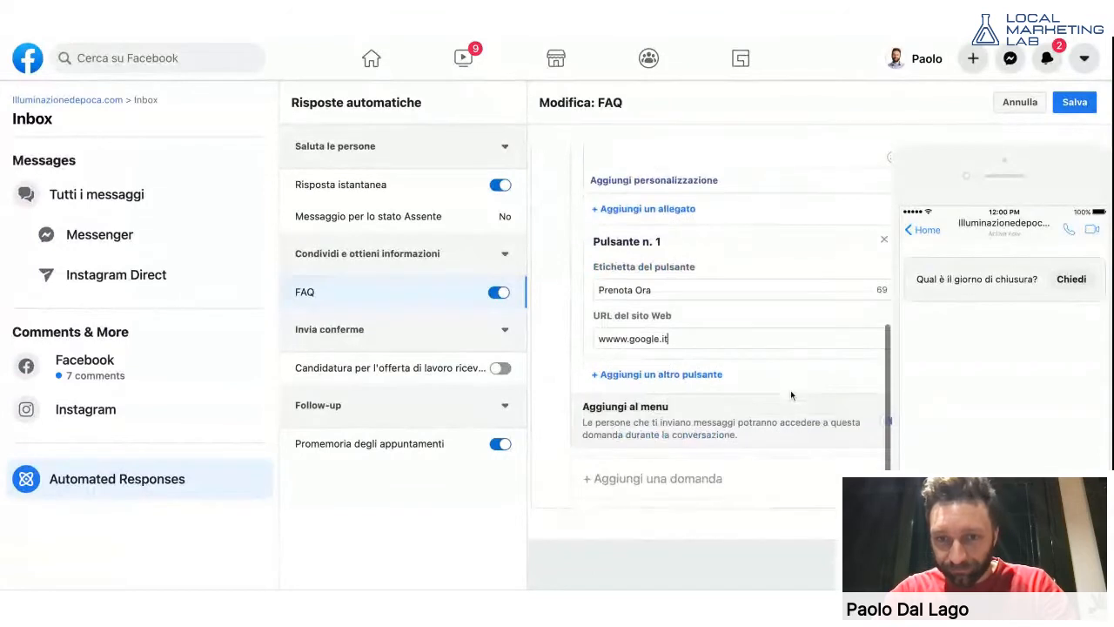
pyautogui.scroll(3, 800, 402)
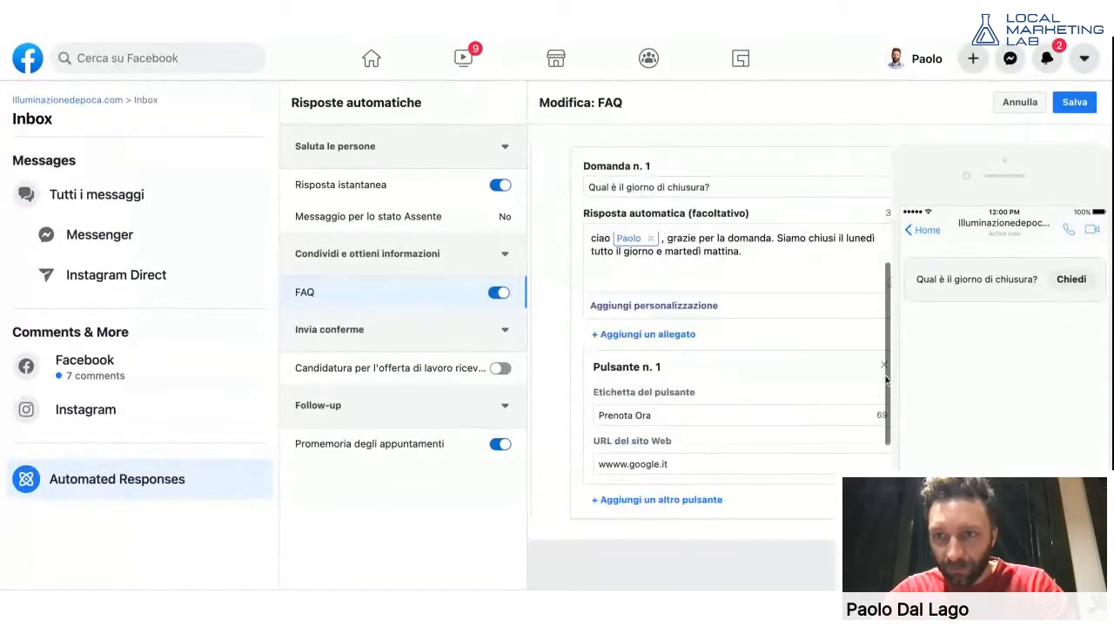
pyautogui.scroll(-3, 823, 392)
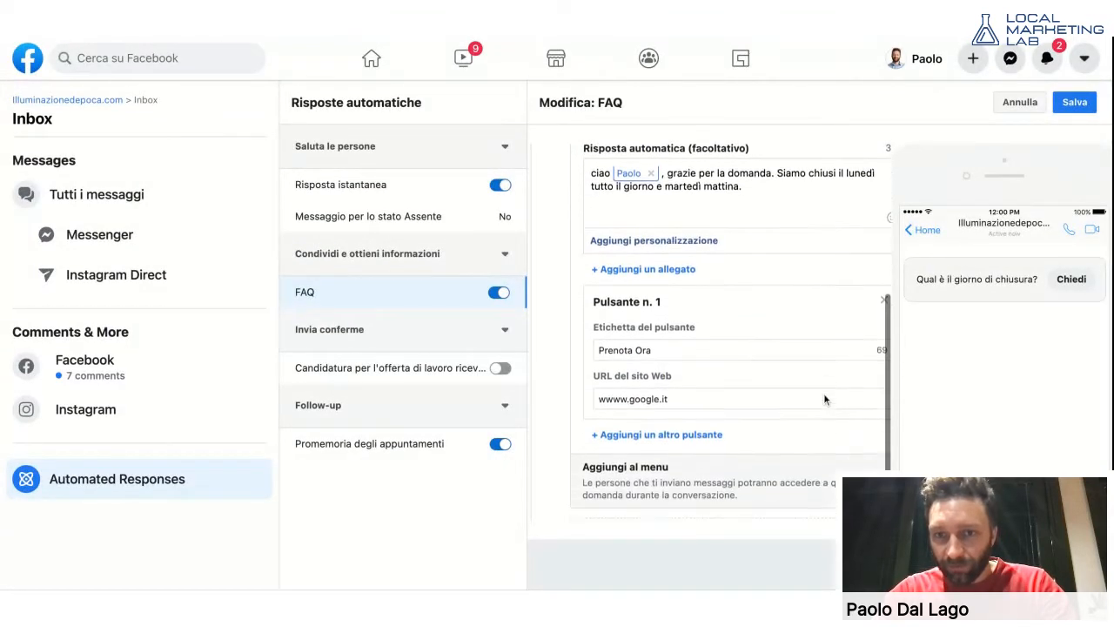
pyautogui.scroll(1, 823, 394)
pyautogui.scroll(-1, 823, 394)
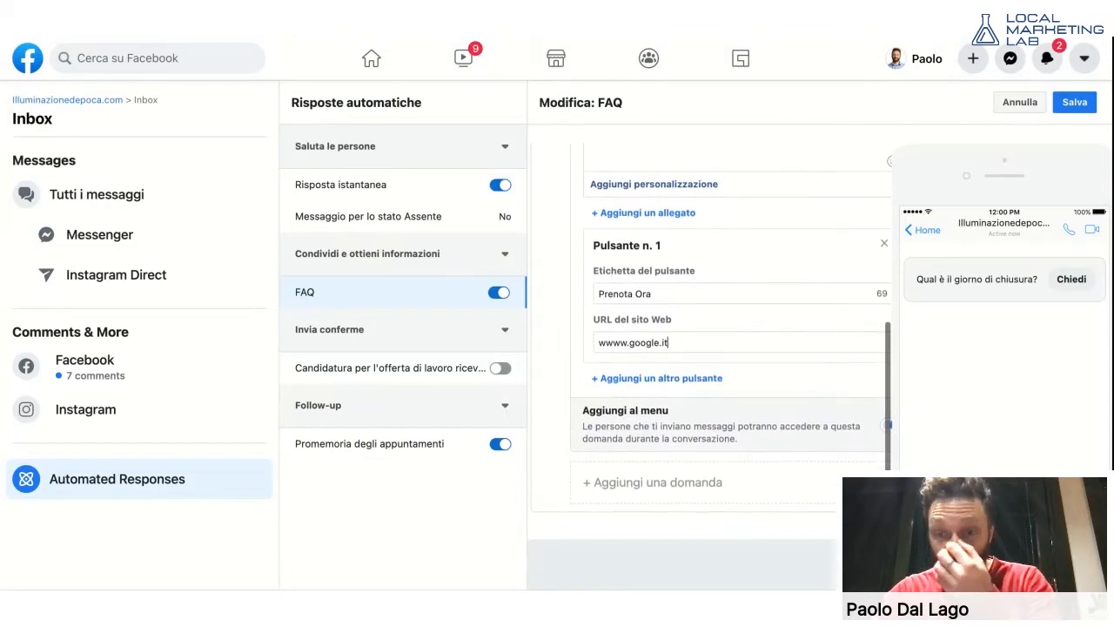
pyautogui.hscroll(1, 823, 394)
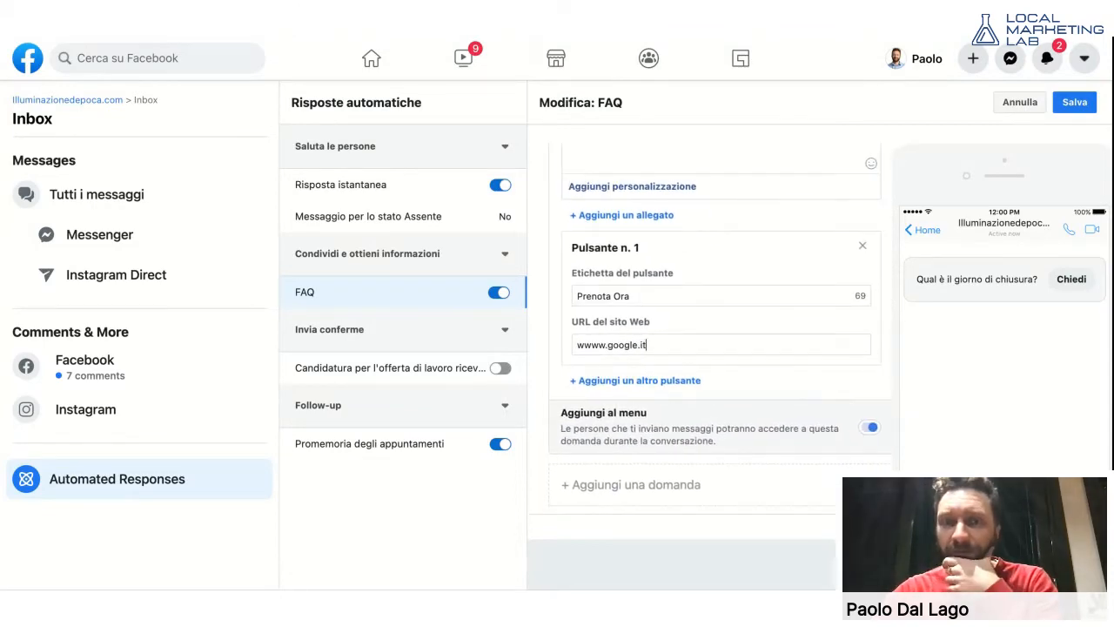
pyautogui.scroll(5, 710, 331)
pyautogui.scroll(4, 709, 331)
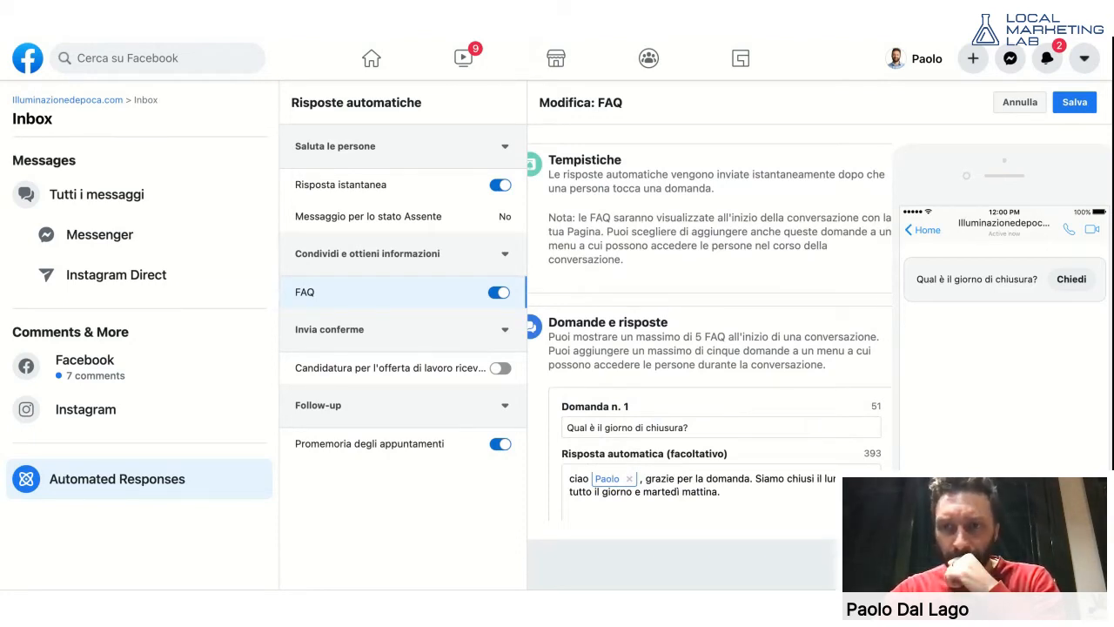
pyautogui.scroll(-2, 816, 227)
pyautogui.scroll(-4, 815, 227)
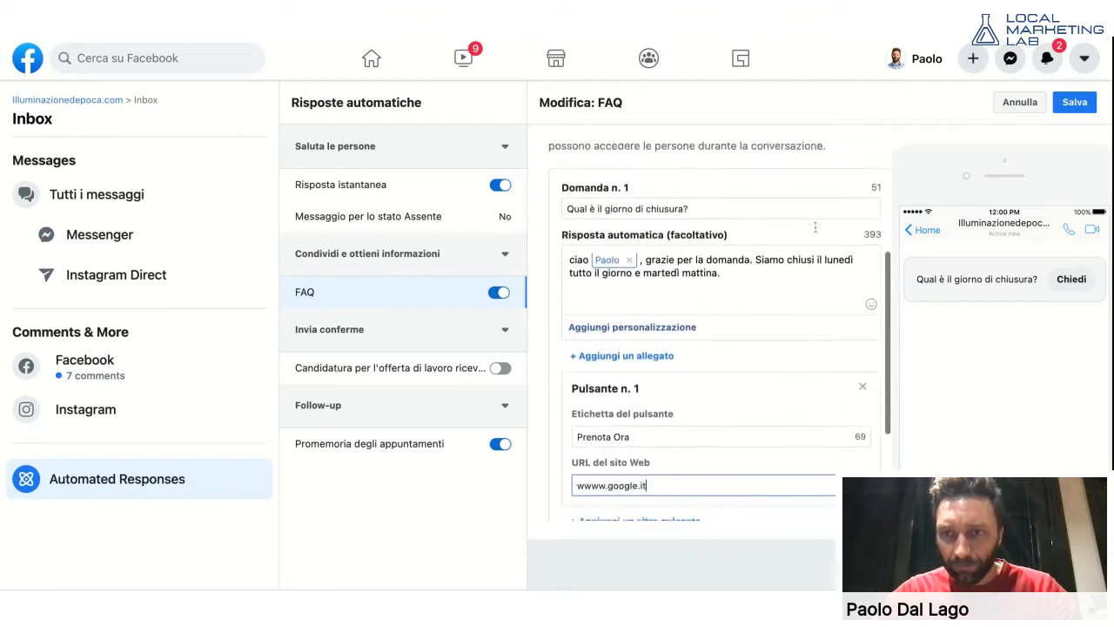
# - Save the FAQ with the Prenota Ora button linking to wwww.google.it and check the summary
pyautogui.click(1071, 103)
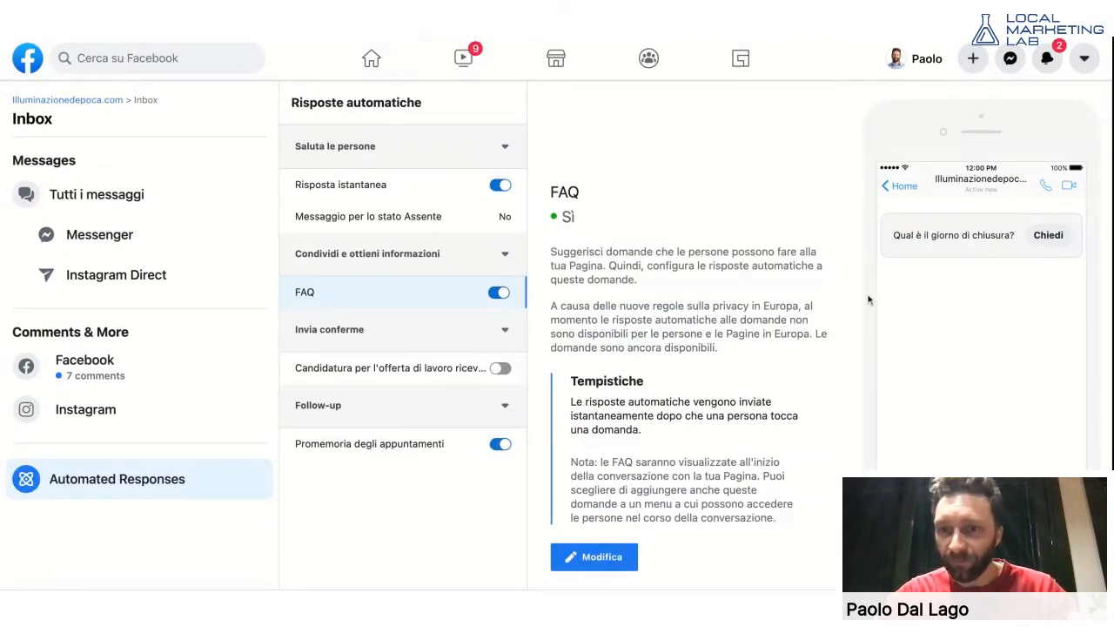
pyautogui.scroll(-2, 803, 304)
pyautogui.scroll(2, 783, 349)
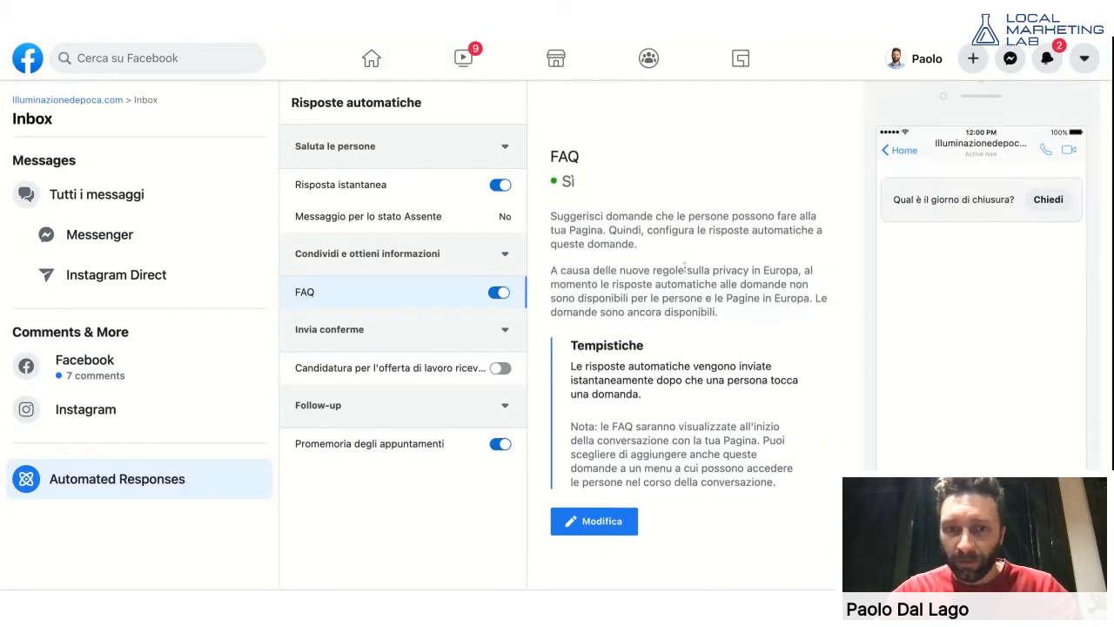
# - Reopen the FAQ editor through Modifica after briefly closing it
pyautogui.click(608, 557)
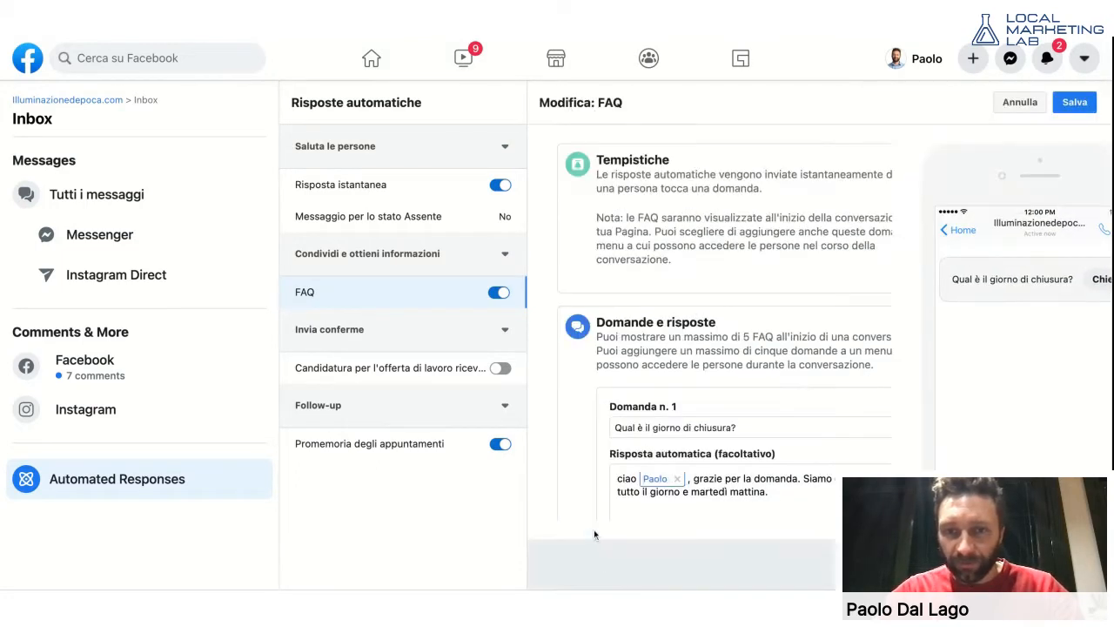
pyautogui.click(1074, 101)
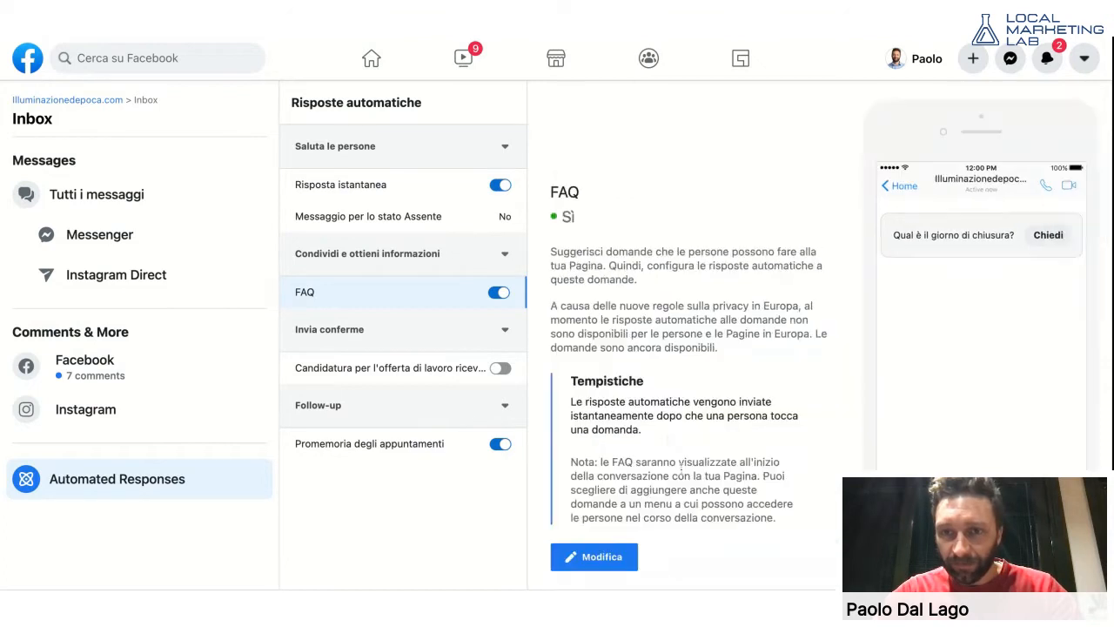
pyautogui.scroll(-2, 675, 442)
pyautogui.click(614, 515)
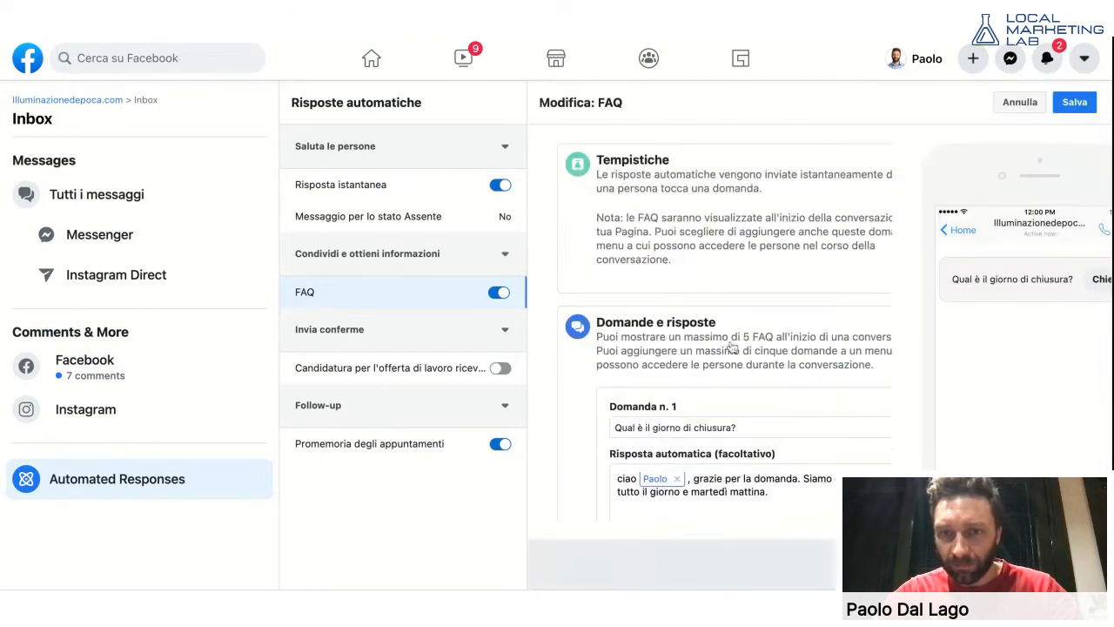
# - Toggle Aggiungi al menu off and back on for the first question
pyautogui.scroll(-5, 731, 346)
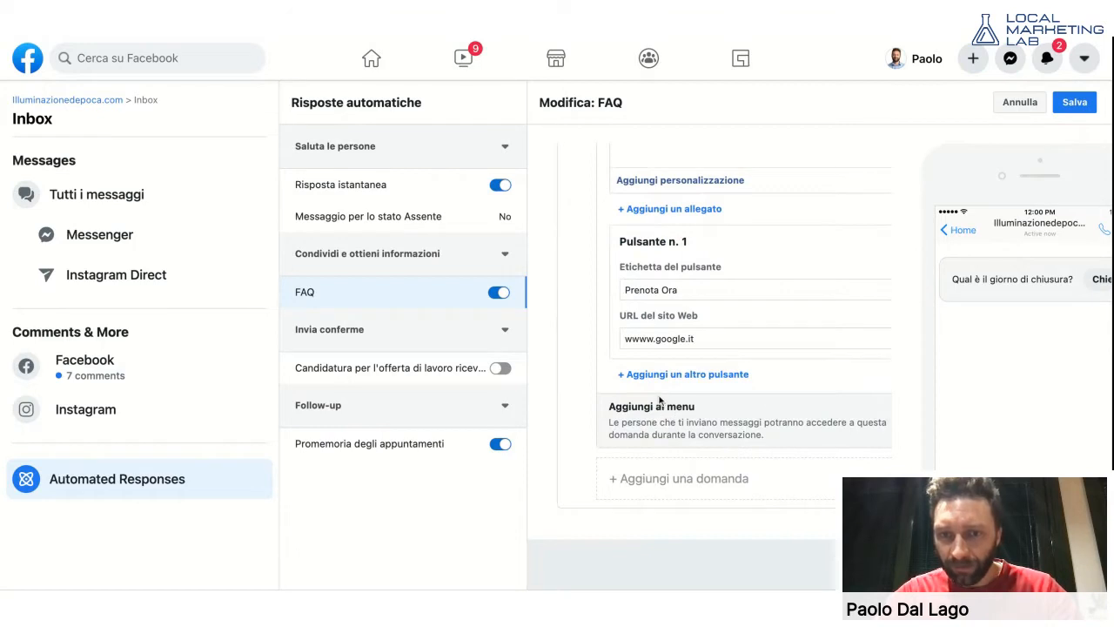
pyautogui.hscroll(2, 609, 418)
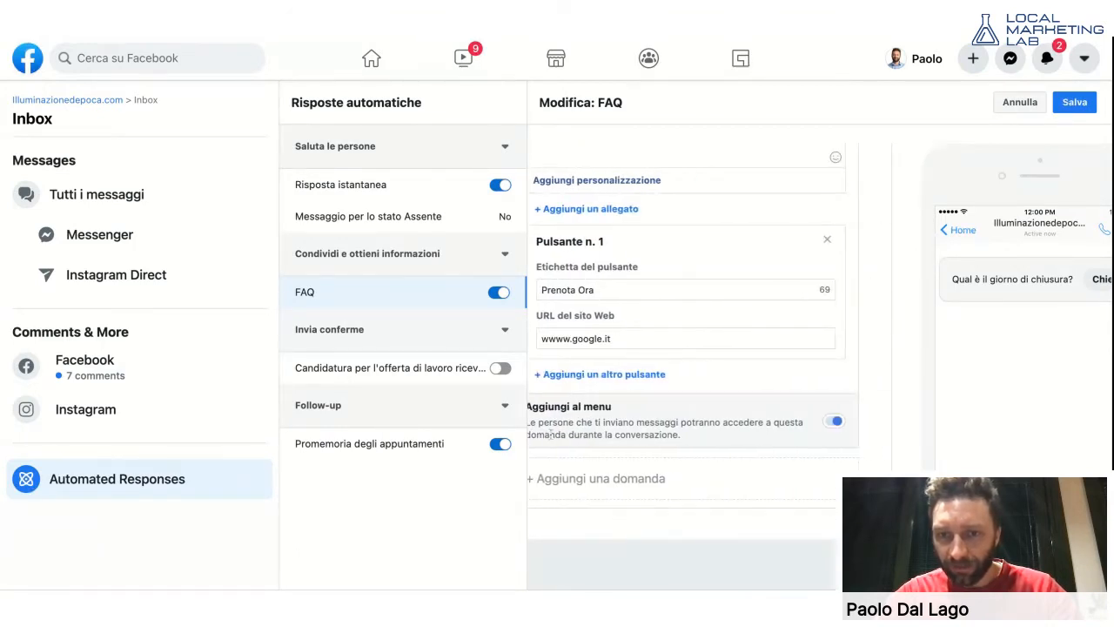
pyautogui.click(831, 423)
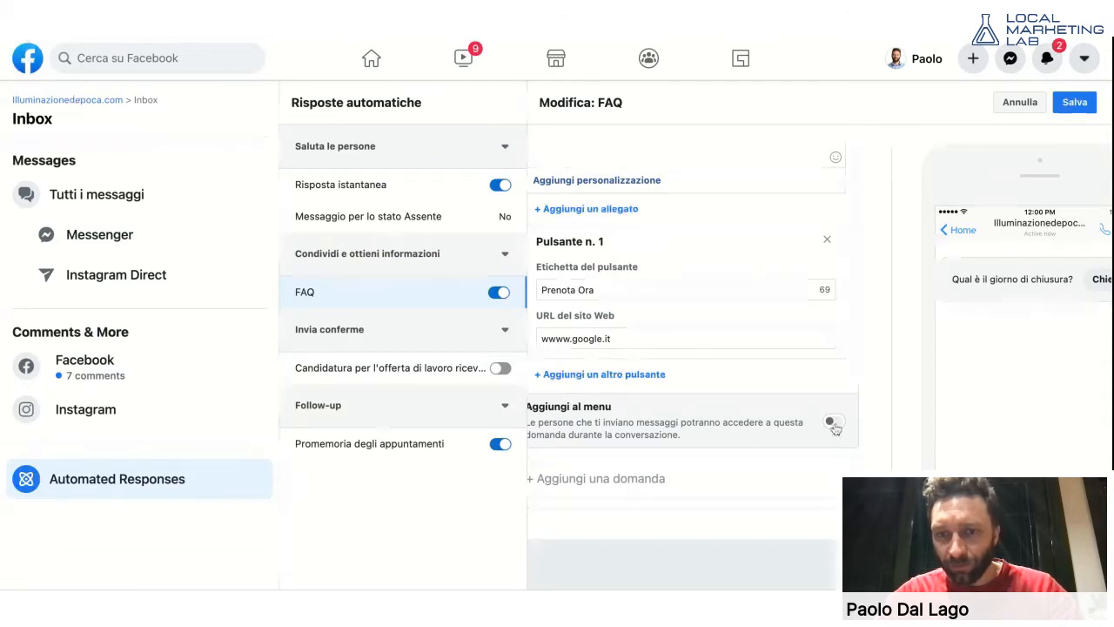
pyautogui.click(831, 423)
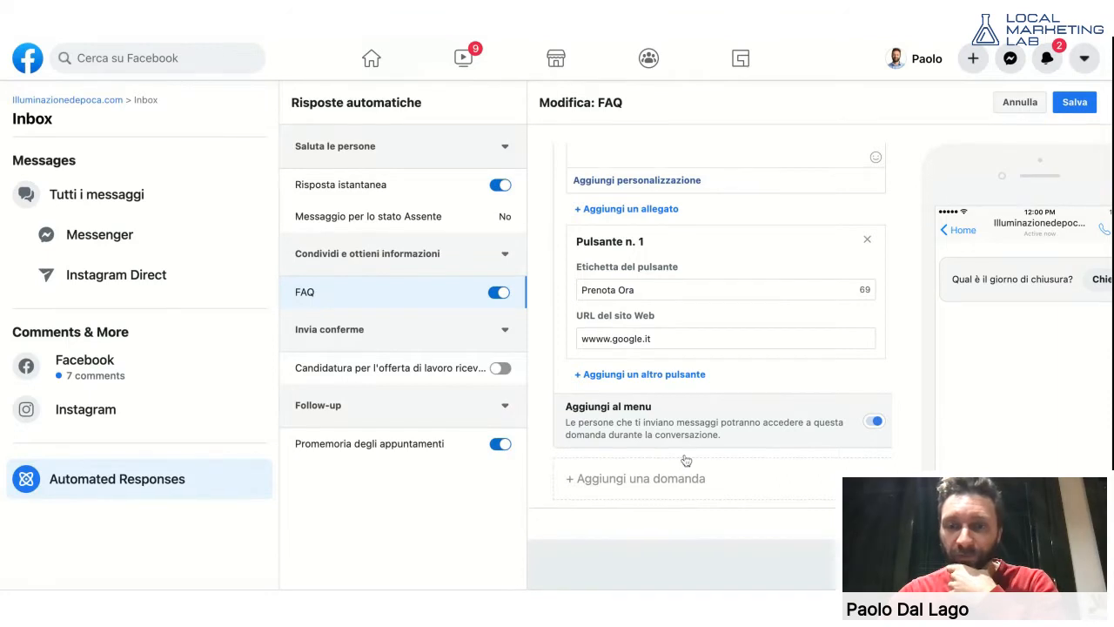
# - Add Domanda n. 2, 'Come posso raggiungervi?', leaving its automatic answer empty
pyautogui.click(651, 484)
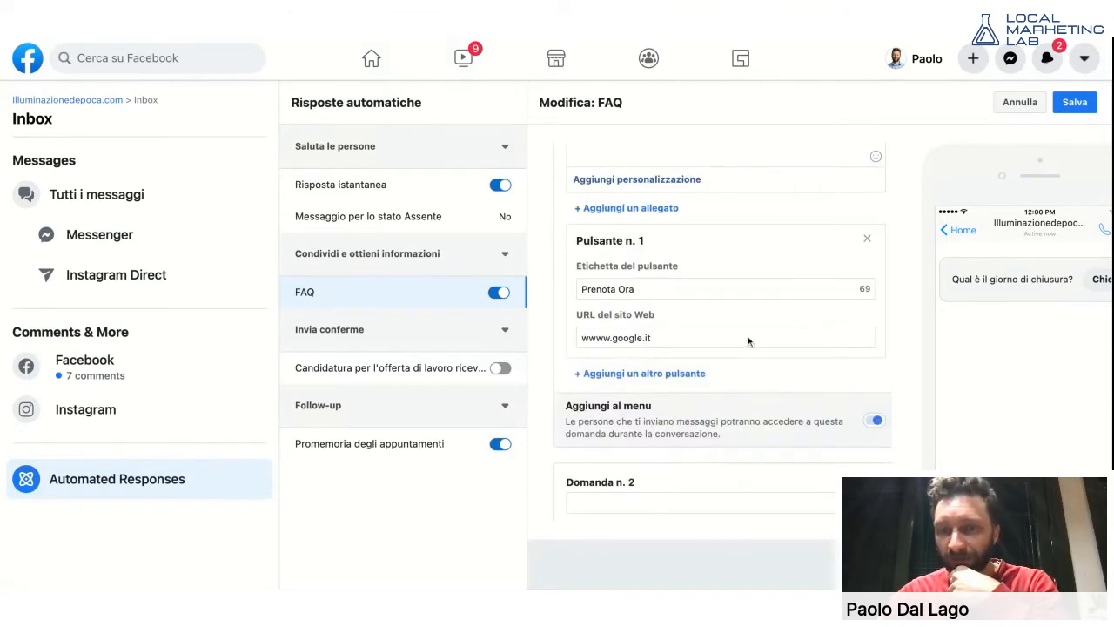
pyautogui.scroll(-5, 688, 365)
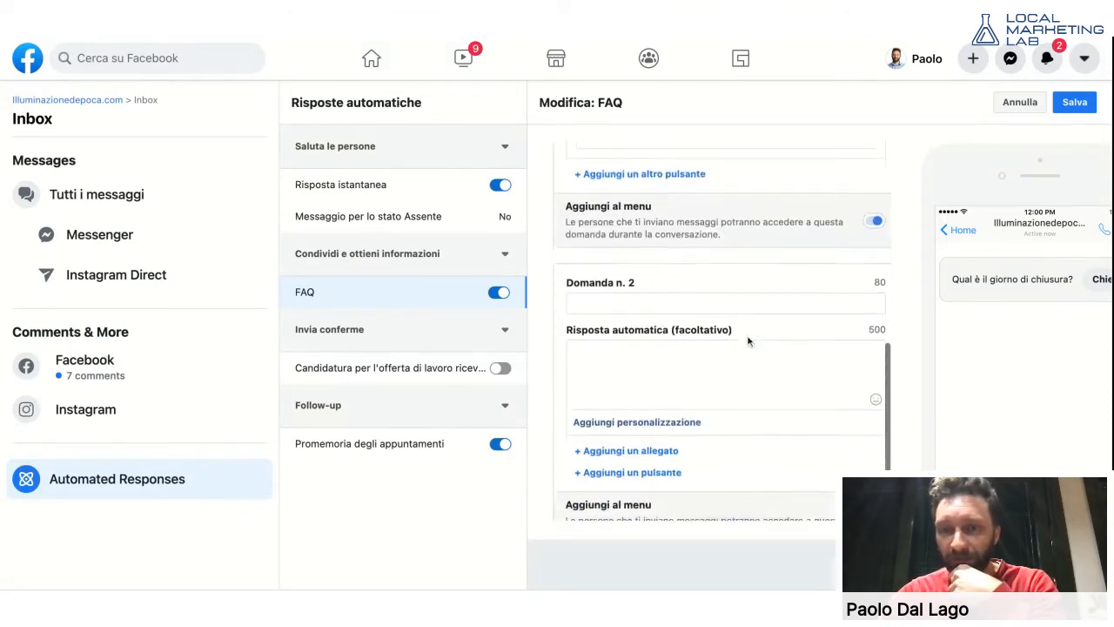
pyautogui.click(653, 278)
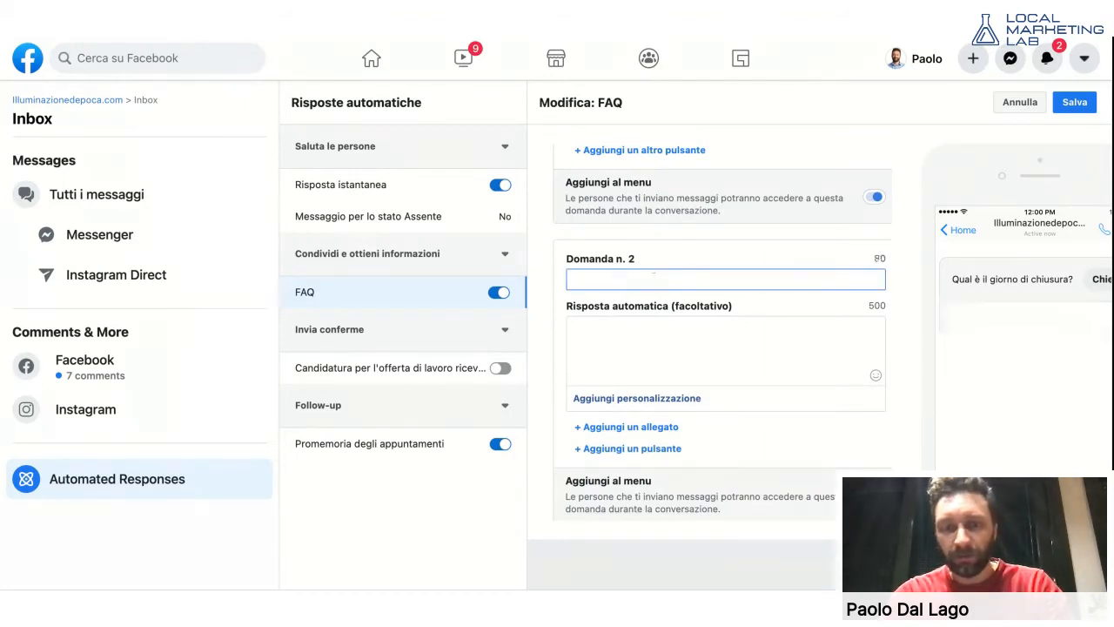
pyautogui.write('Come posso r')
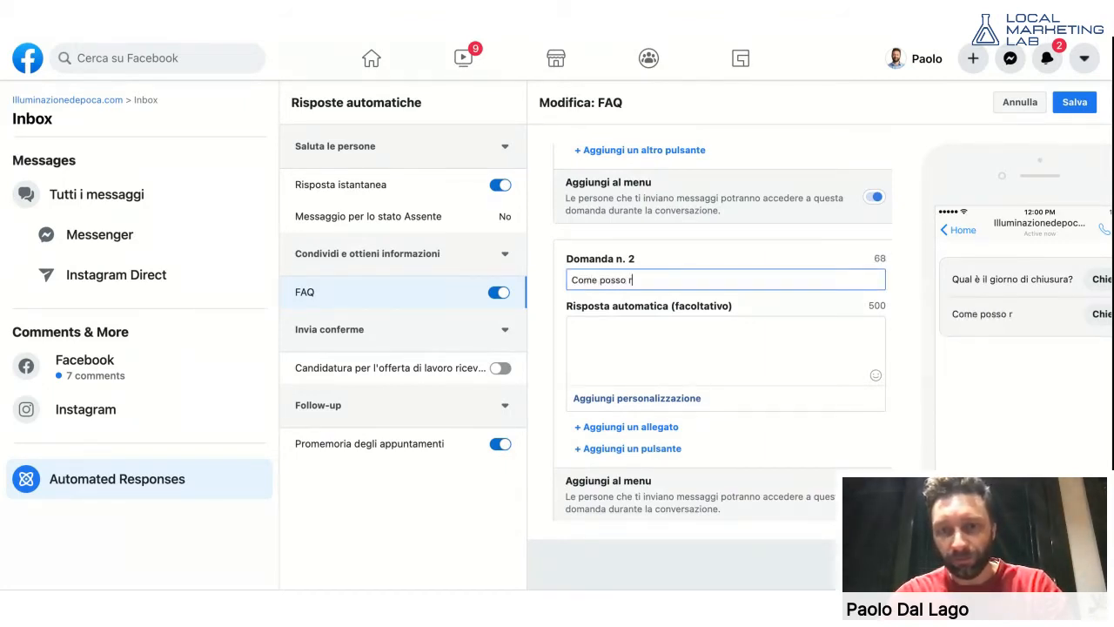
pyautogui.write('aggiun')
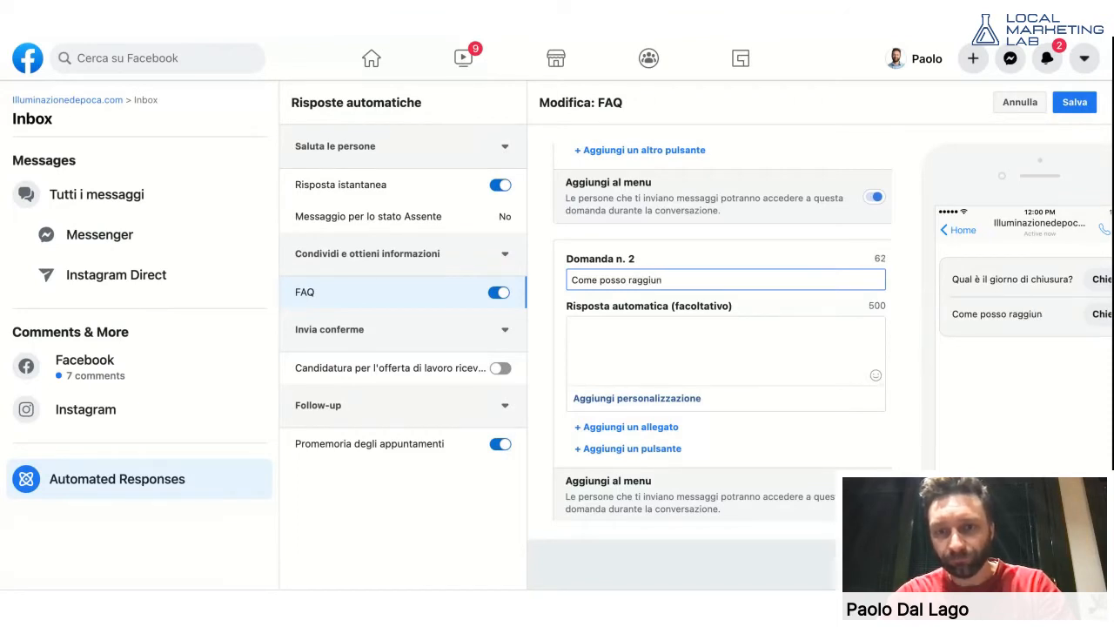
pyautogui.write('gervi?')
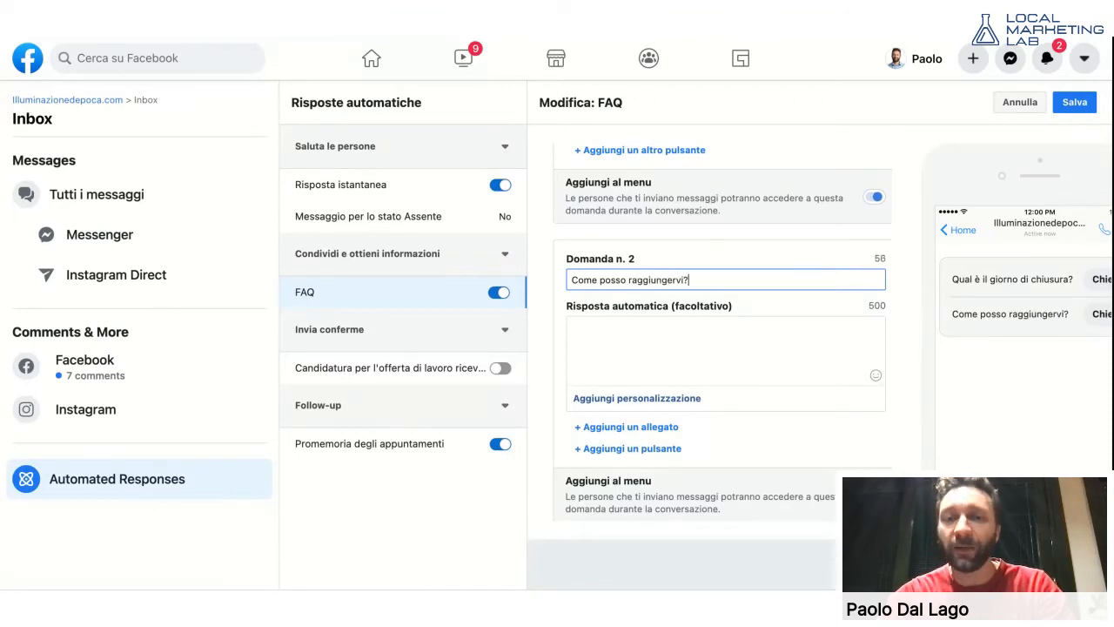
pyautogui.click(672, 348)
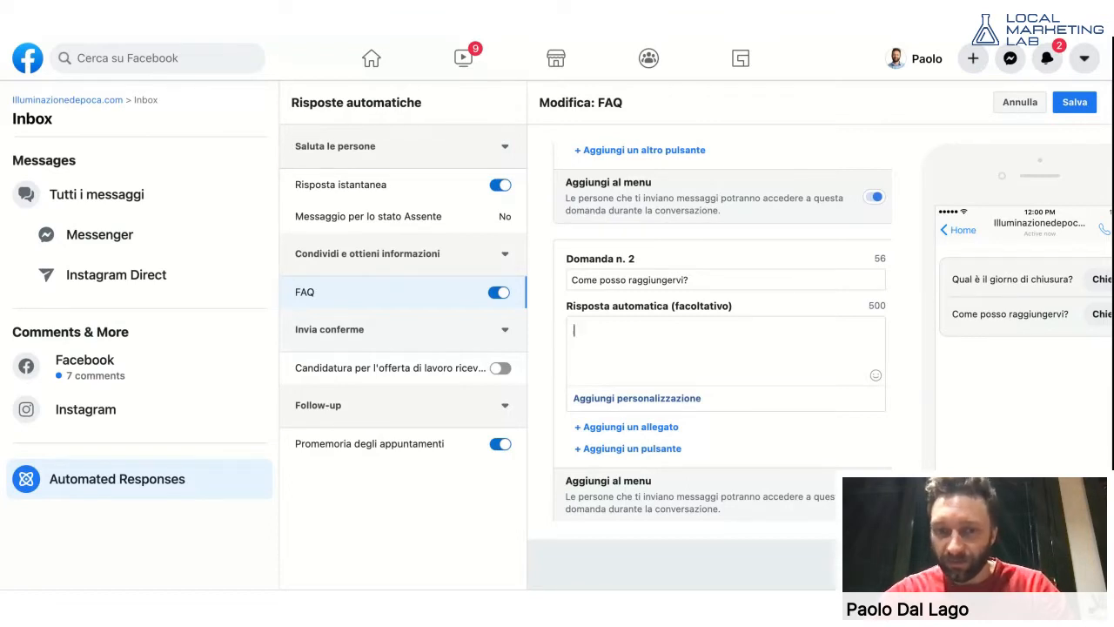
pyautogui.scroll(-2, 682, 331)
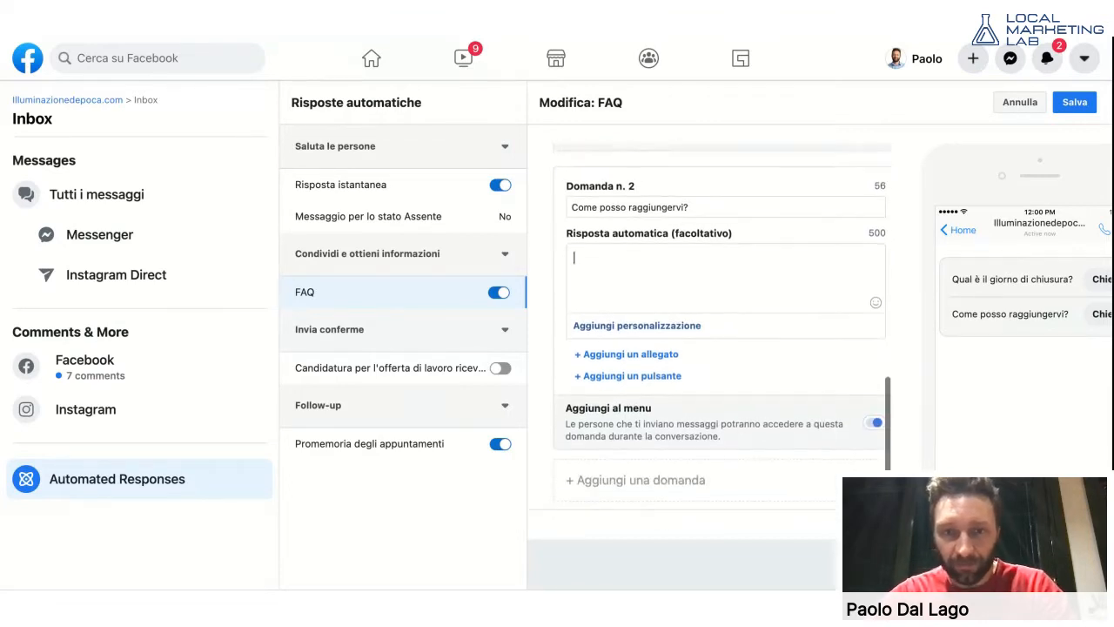
pyautogui.scroll(4, 682, 331)
# - Save the FAQ with 'Qual è il giorno di chiusura?' and 'Come posso raggiungervi?' listed
pyautogui.click(1074, 102)
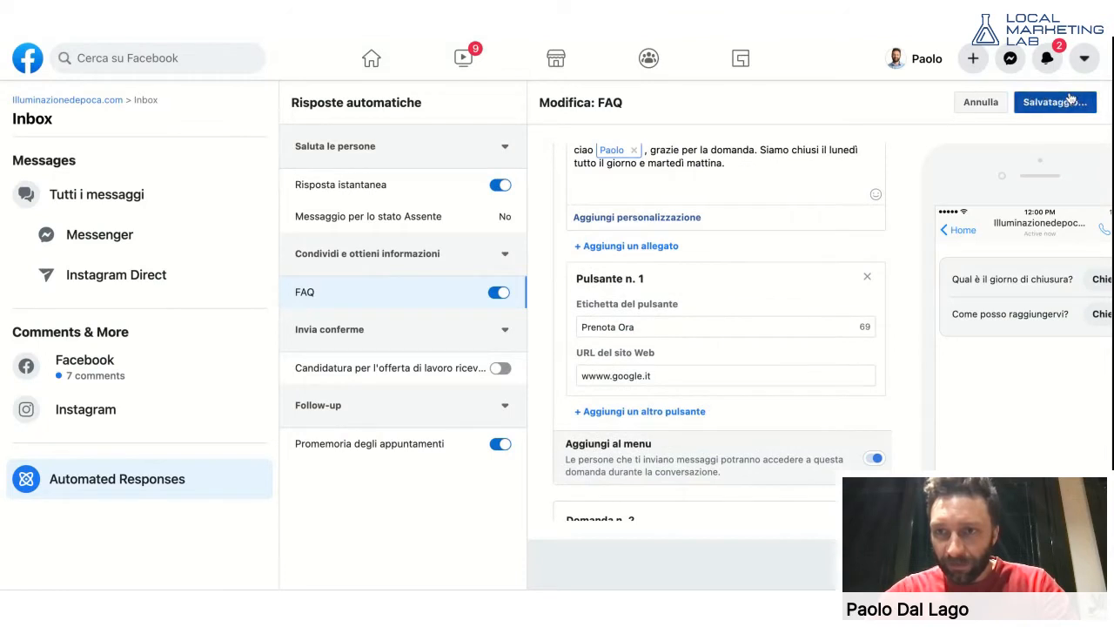
pyautogui.scroll(-1, 1017, 174)
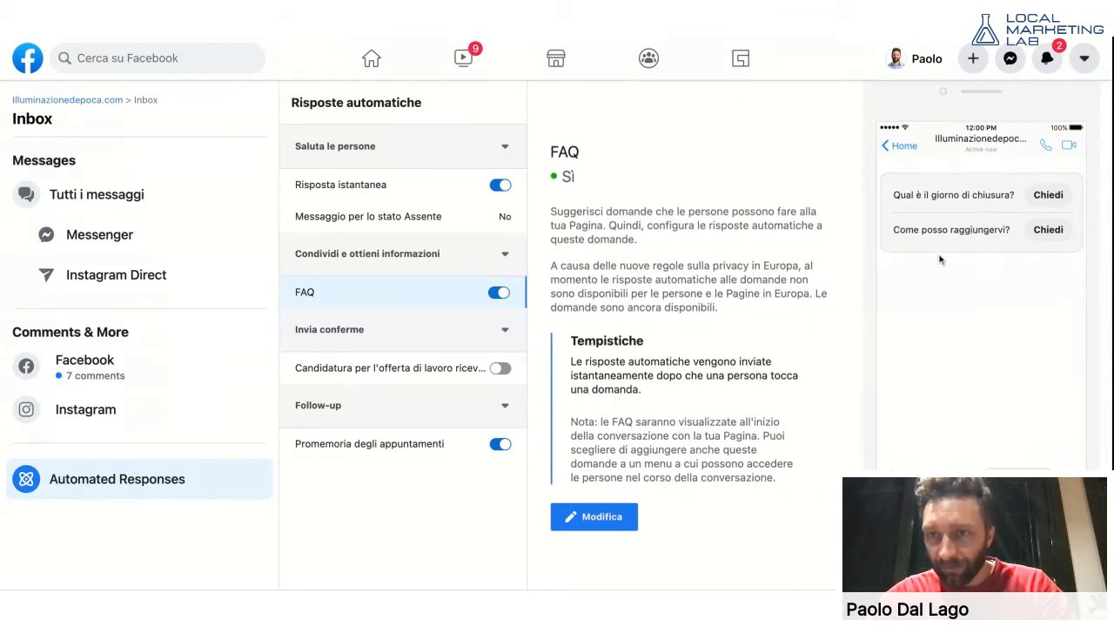
pyautogui.scroll(1, 940, 259)
pyautogui.scroll(-1, 940, 258)
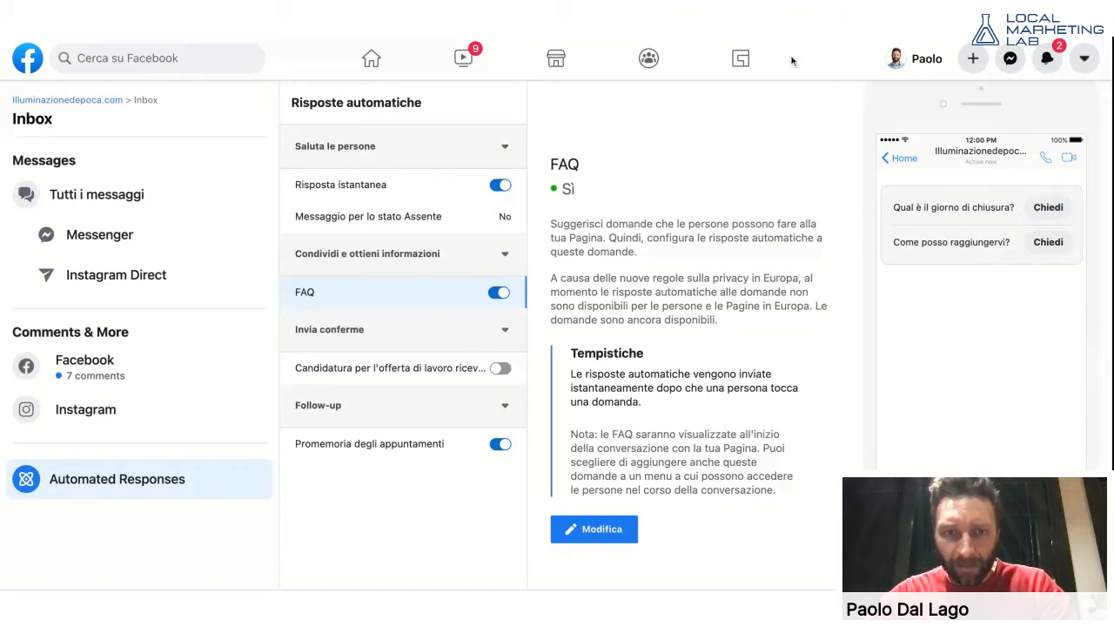
# - View the Candidatura per l'offerta di lavoro and Promemoria degli appuntamenti reply details
pyautogui.click(351, 370)
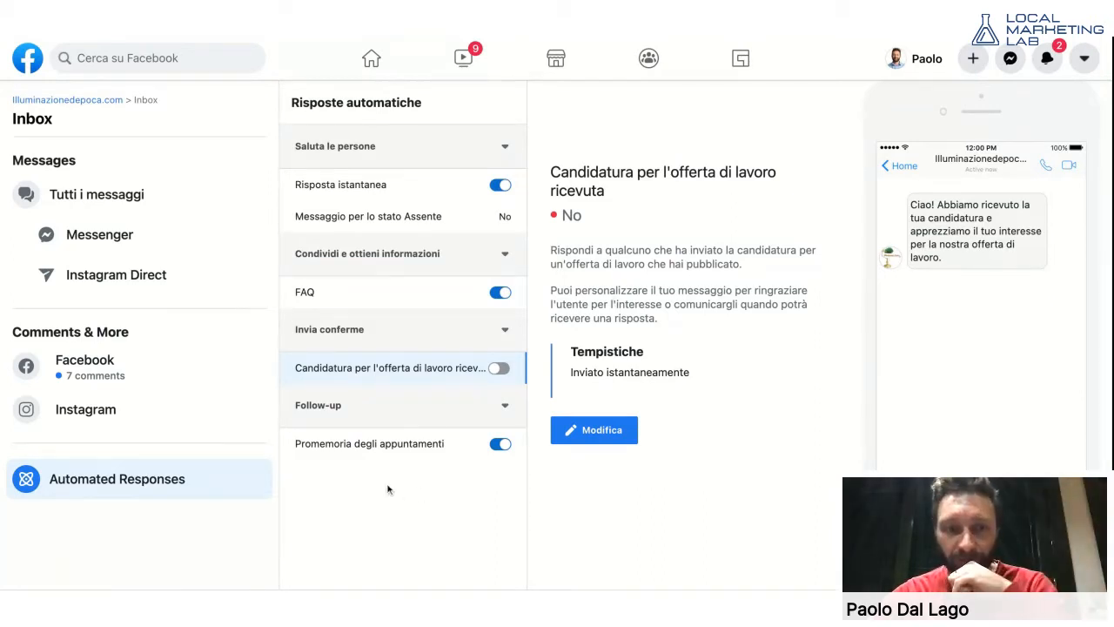
pyautogui.click(360, 445)
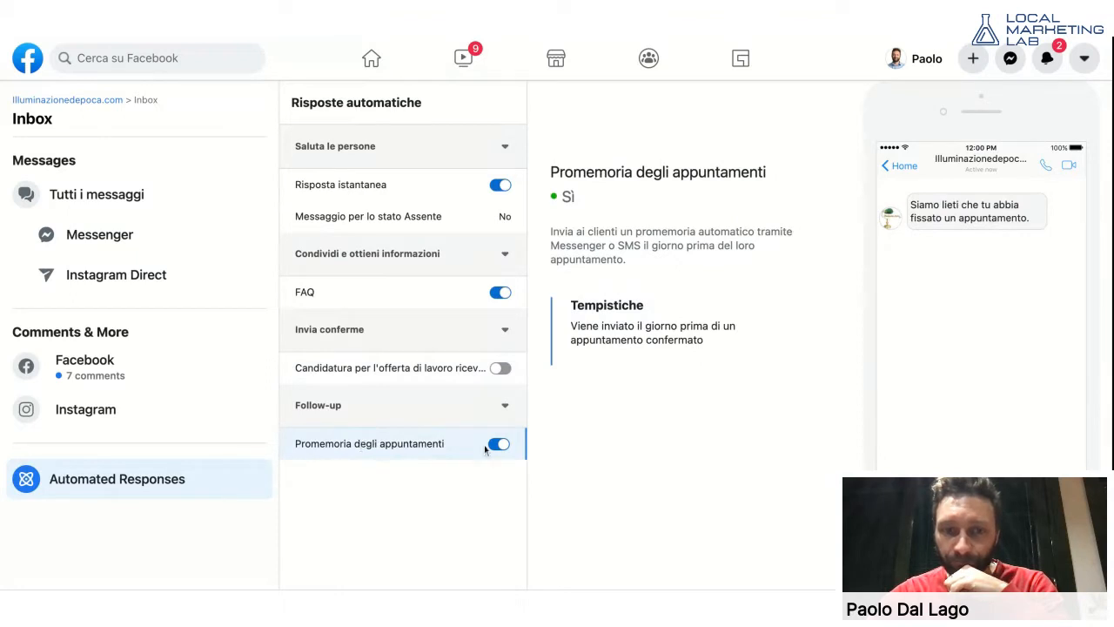